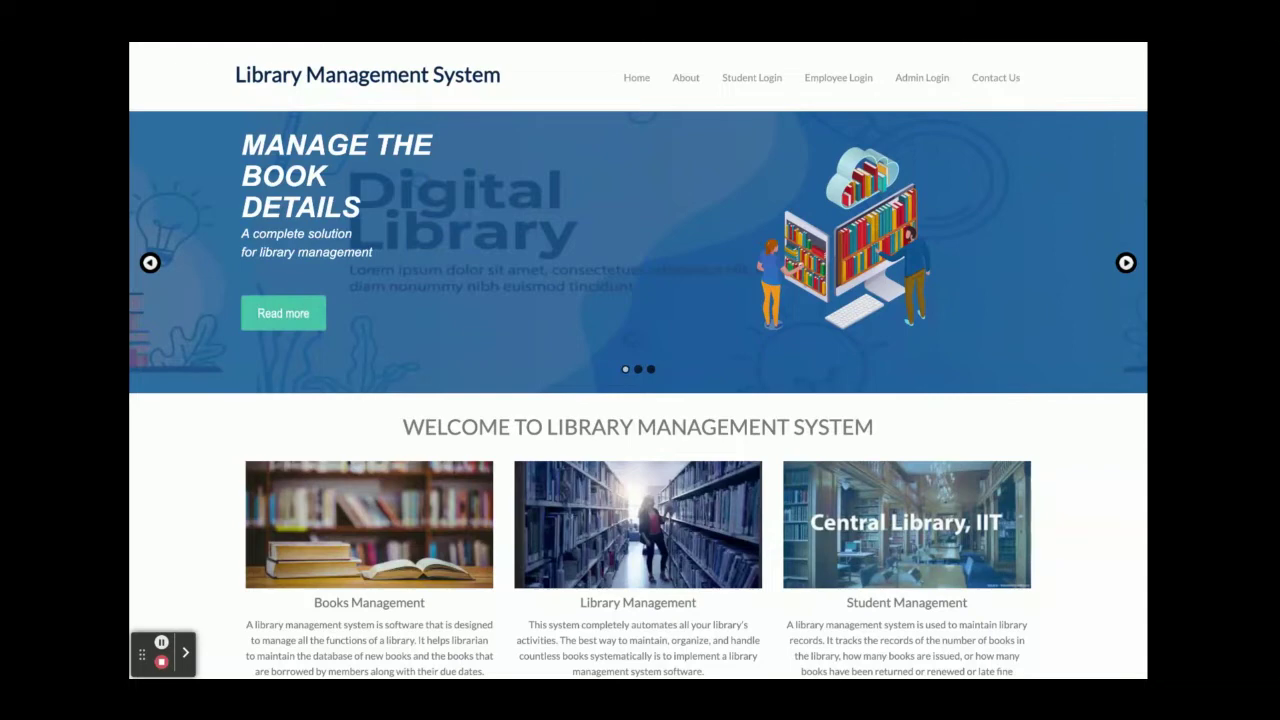
scroll(638, 360, down, 10)
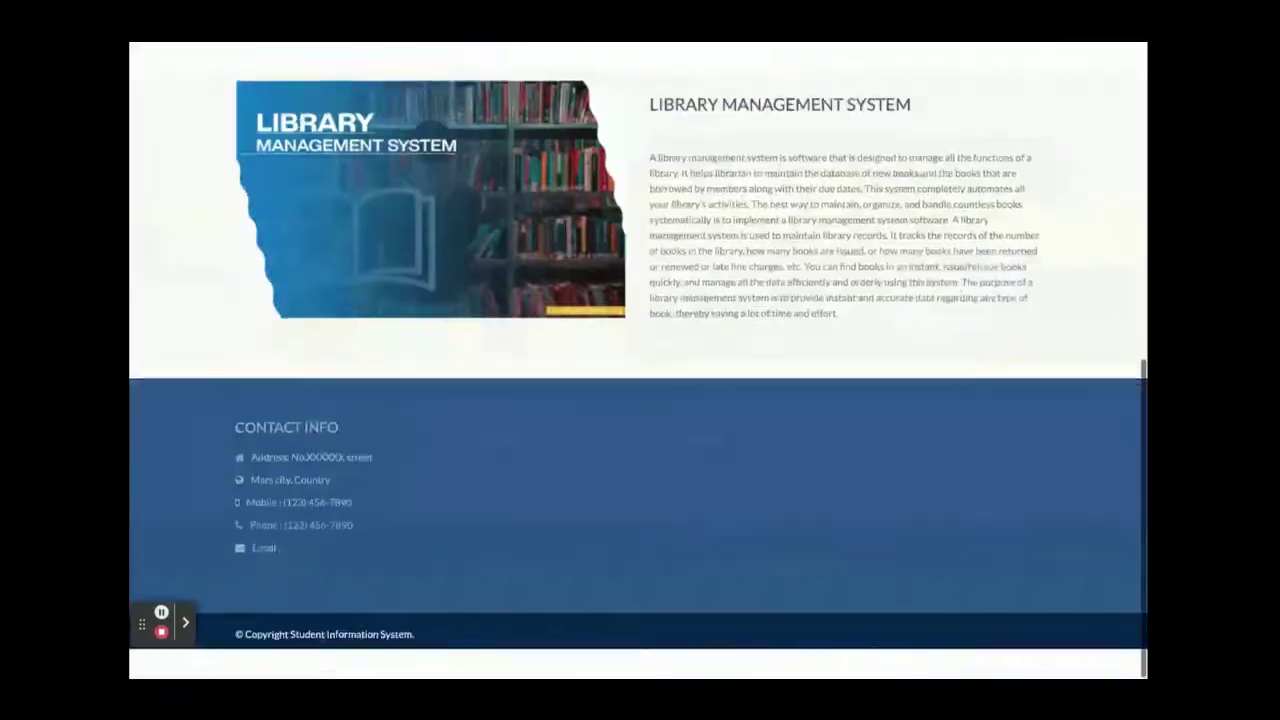
scroll(638, 360, up, 10)
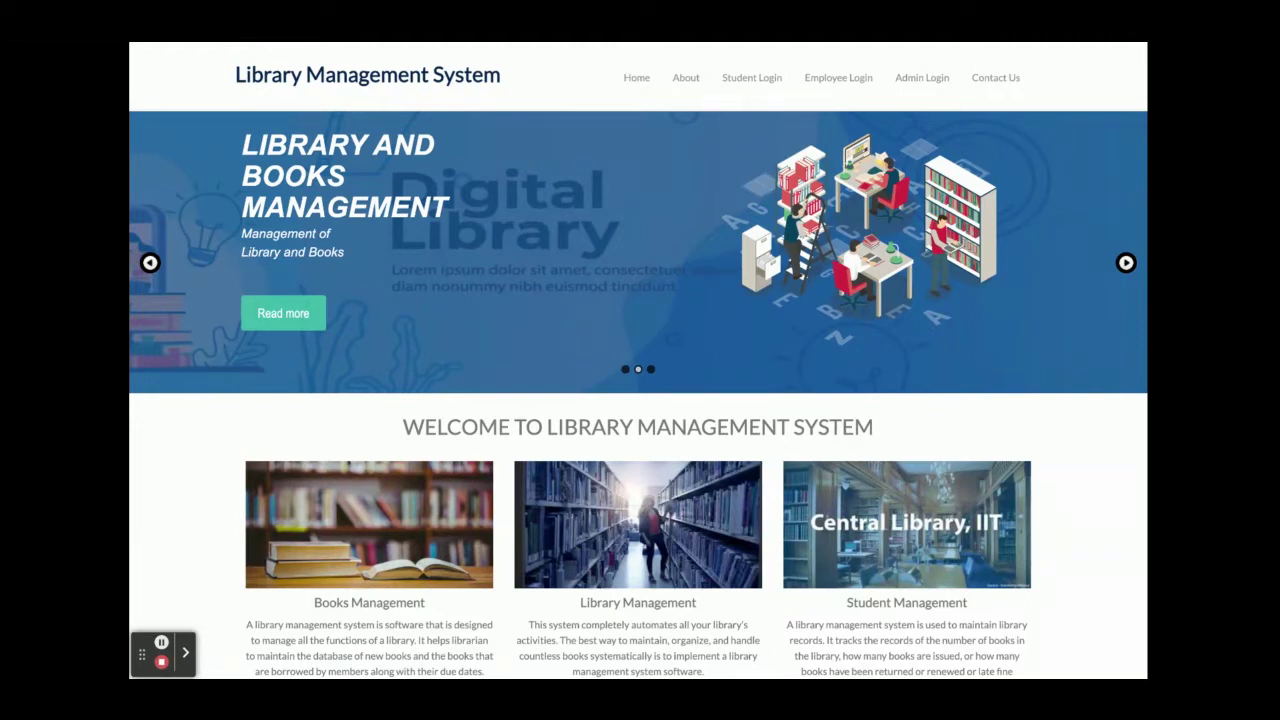
scroll(638, 360, down, 6)
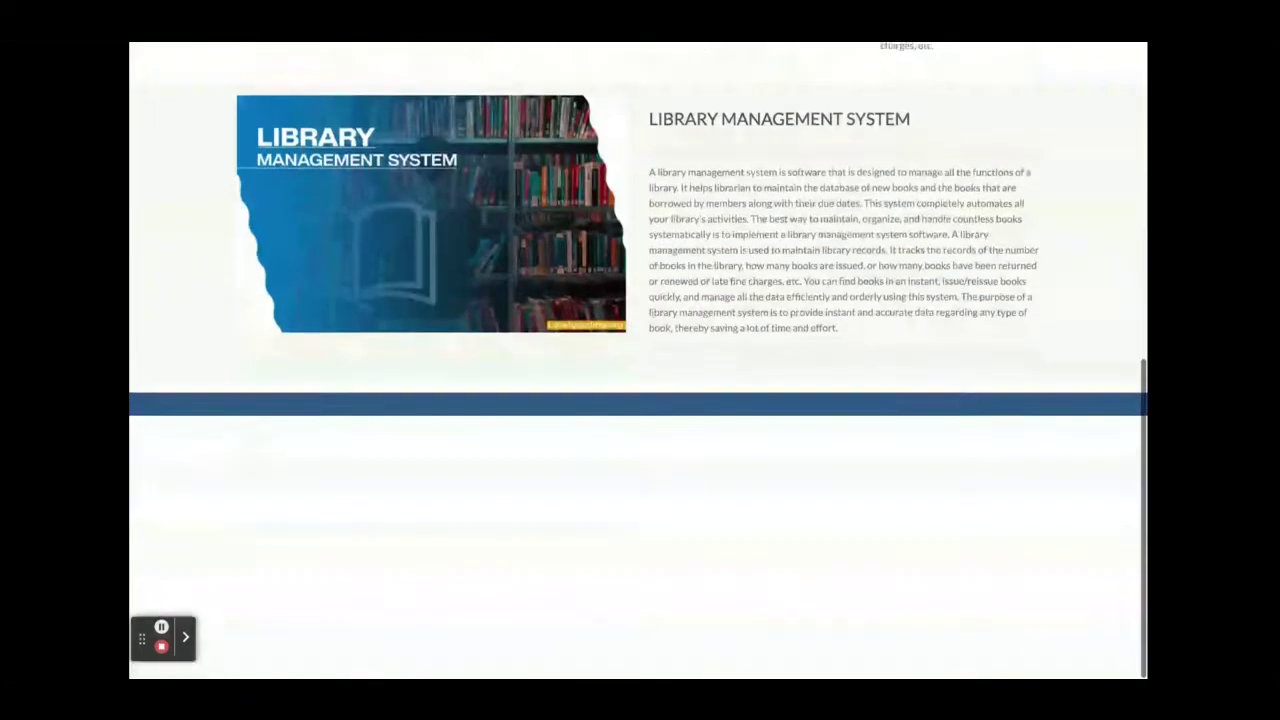
scroll(347, 46, up, 10)
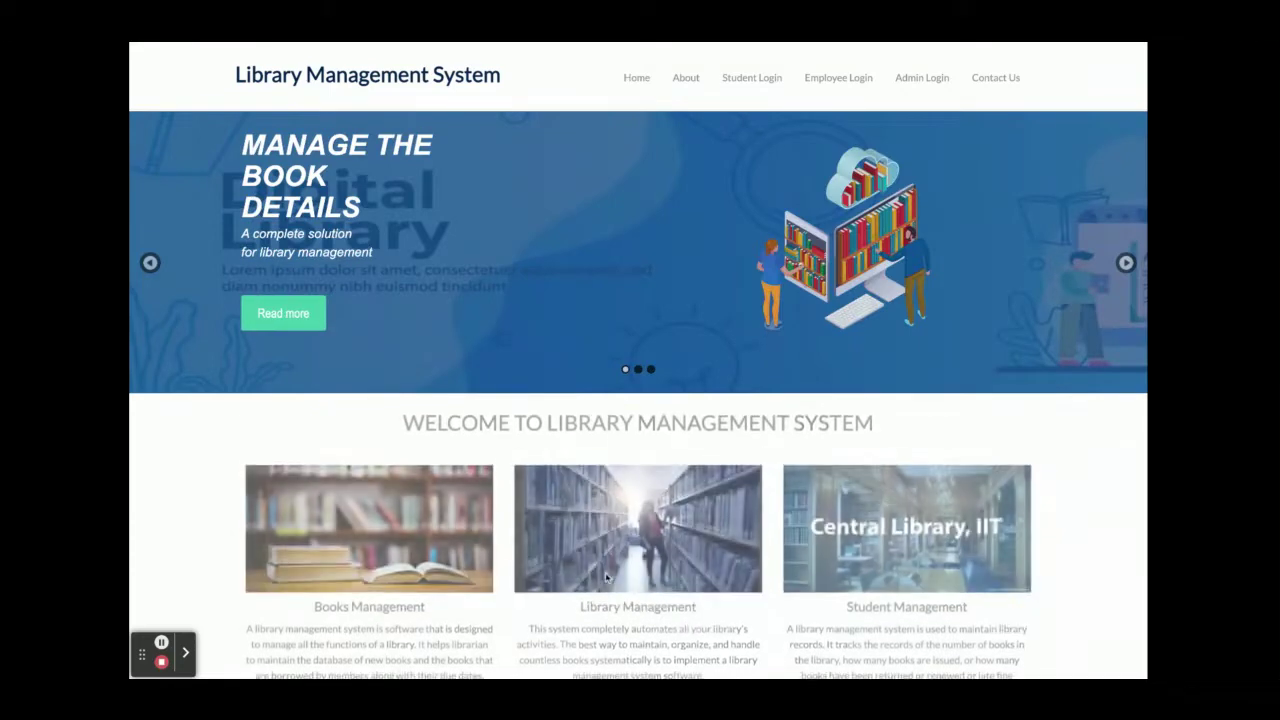
scroll(605, 573, down, 6)
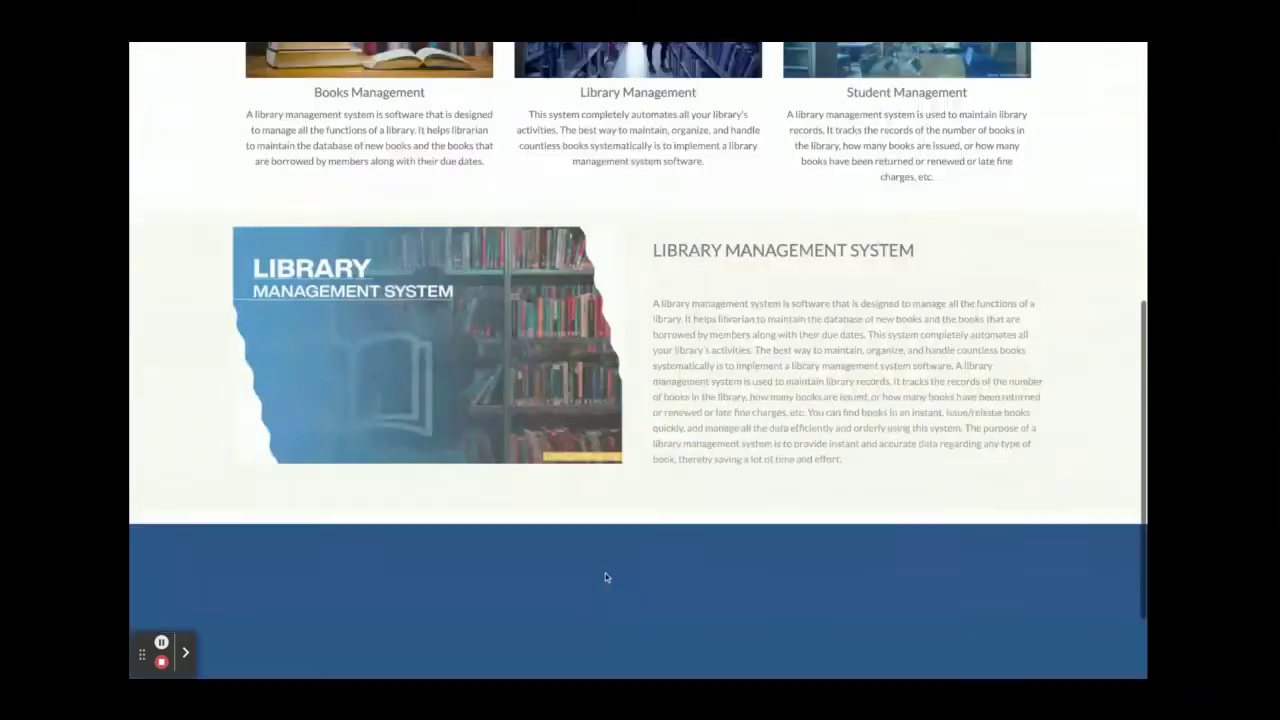
scroll(638, 360, up, 7)
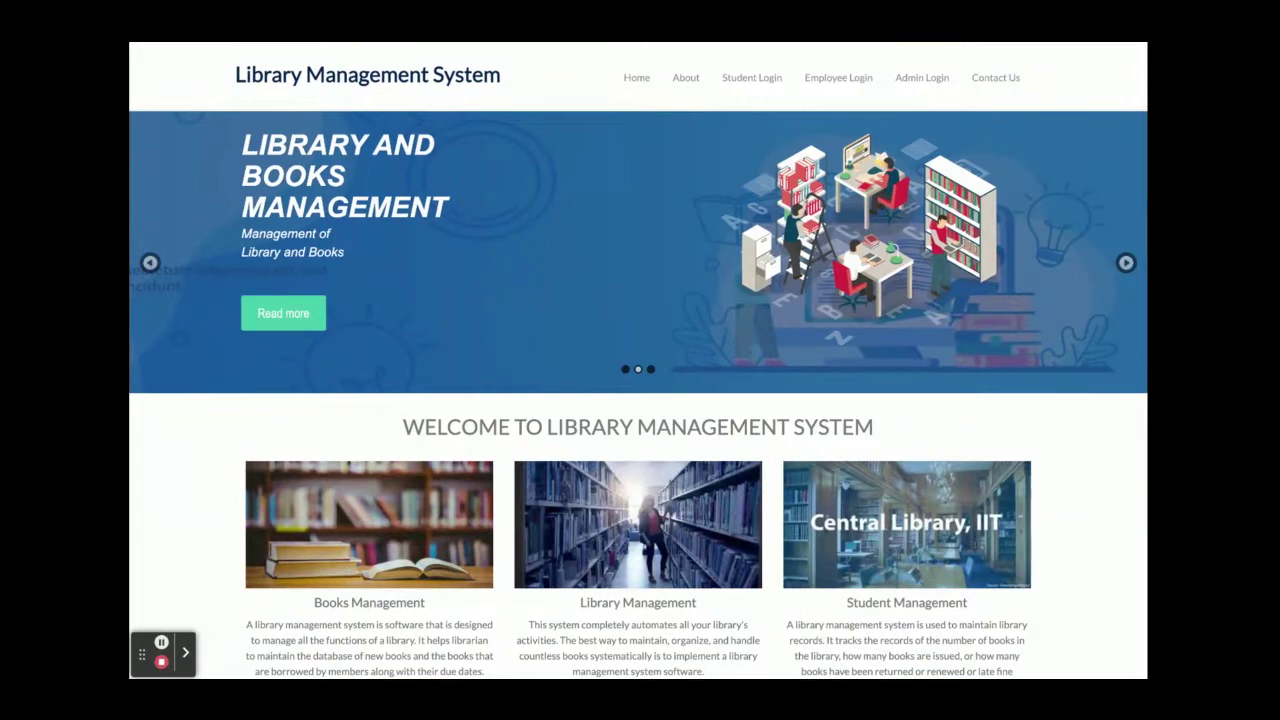
Look over the About page, then go to the Student Login page.
click(686, 78)
scroll(675, 285, down, 2)
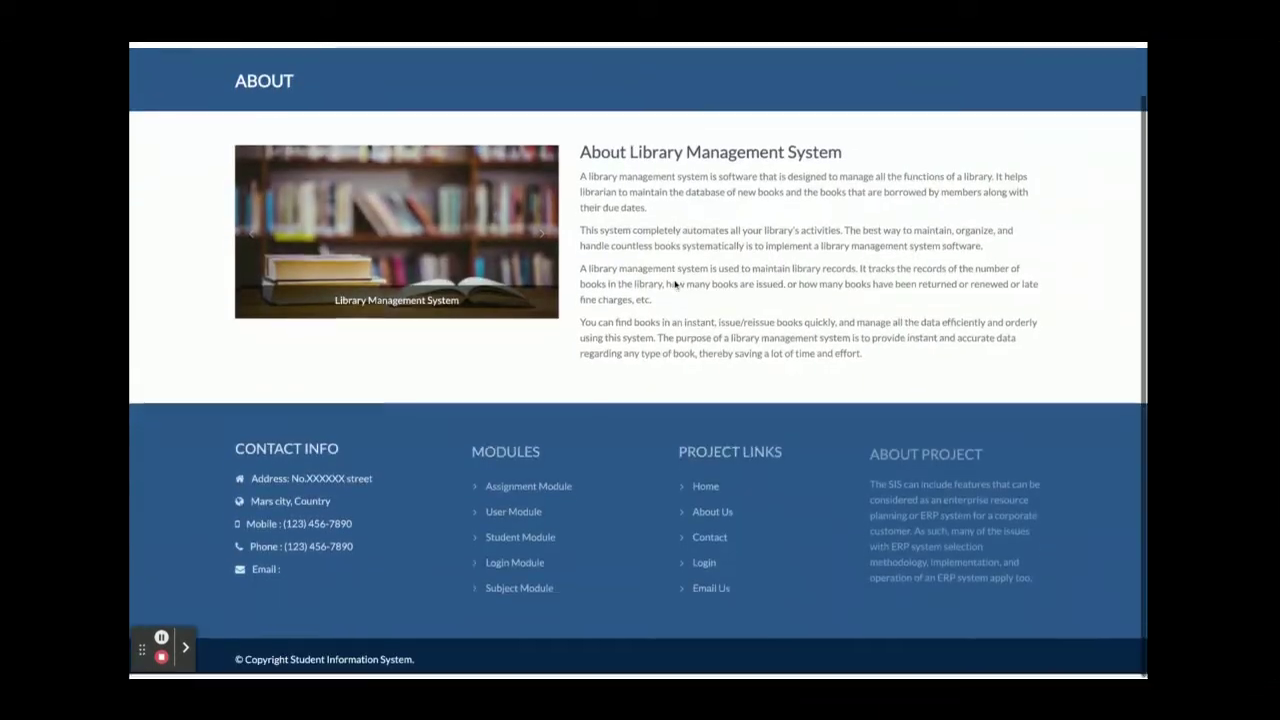
scroll(675, 285, up, 2)
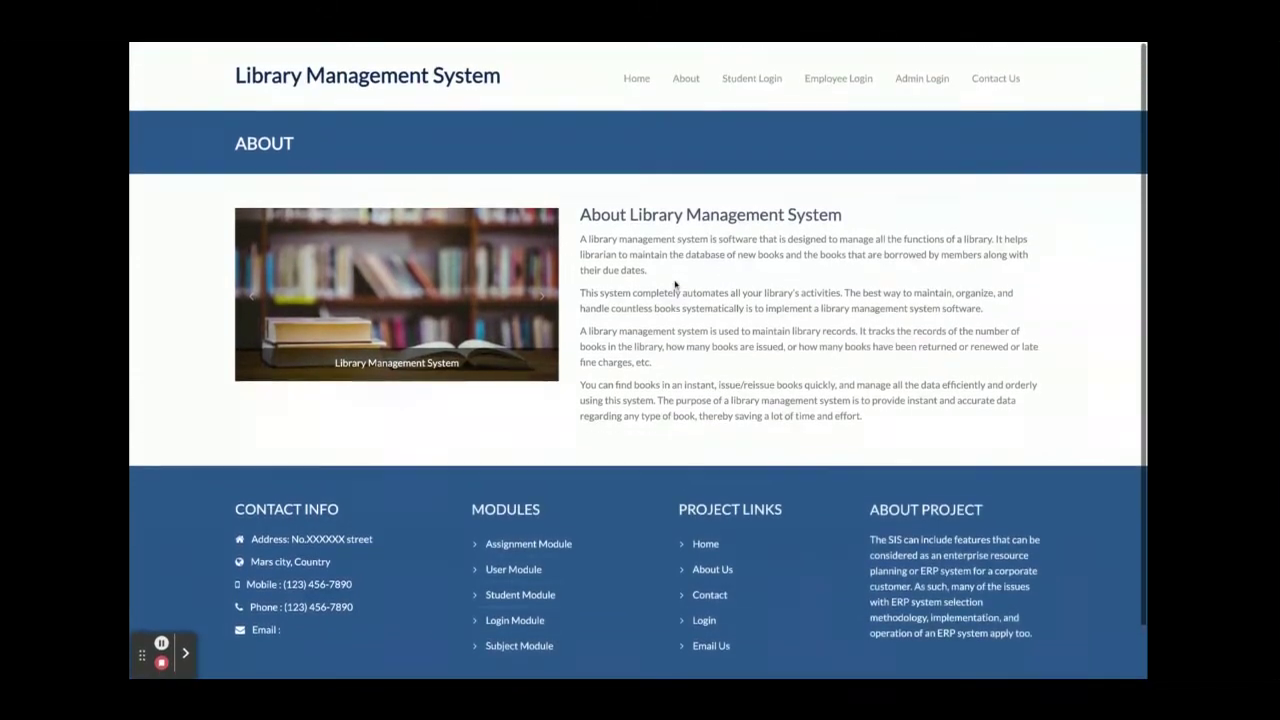
click(752, 74)
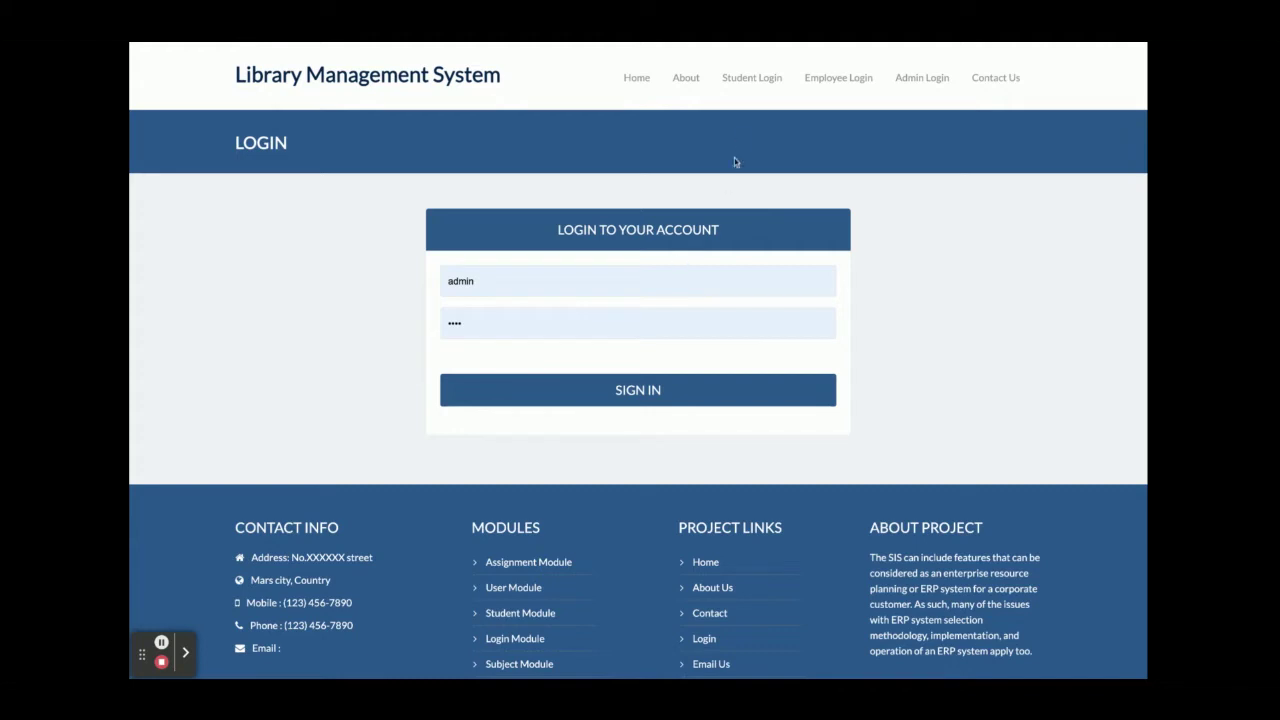
Replace the username with 'student' and sign in with the saved password.
click(492, 279)
key(ctrl+a)
text(student)
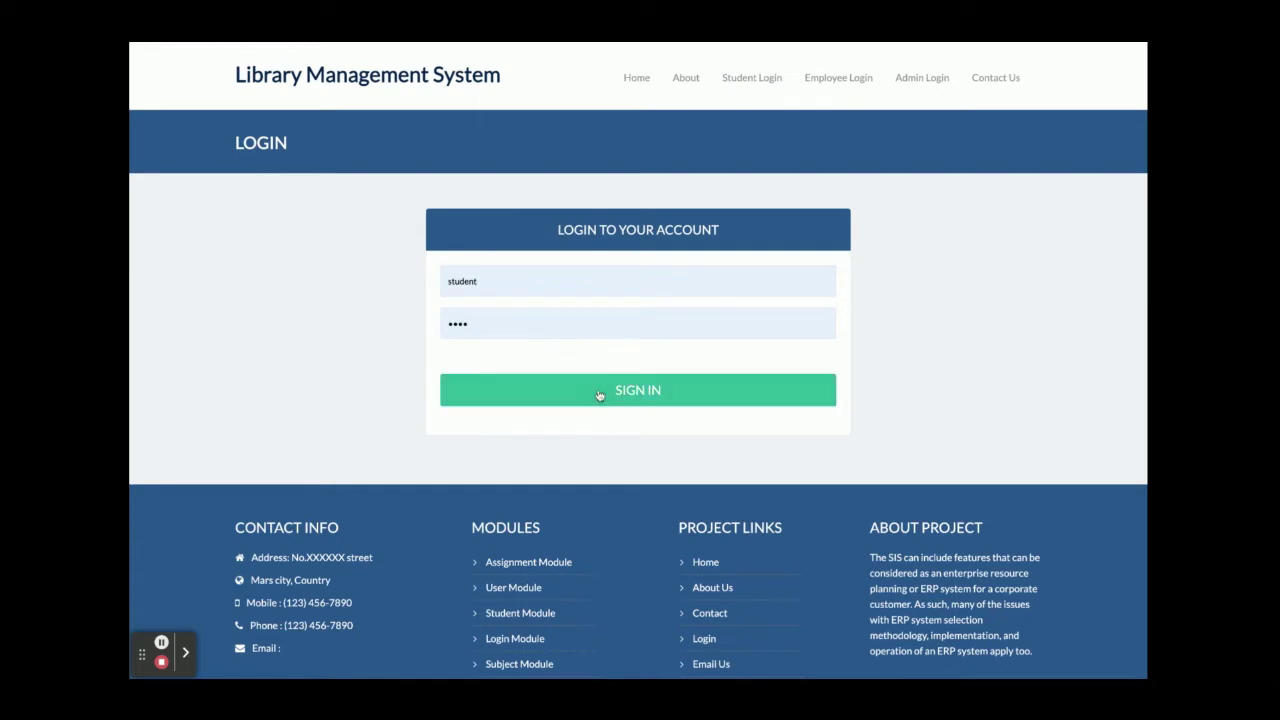
click(599, 396)
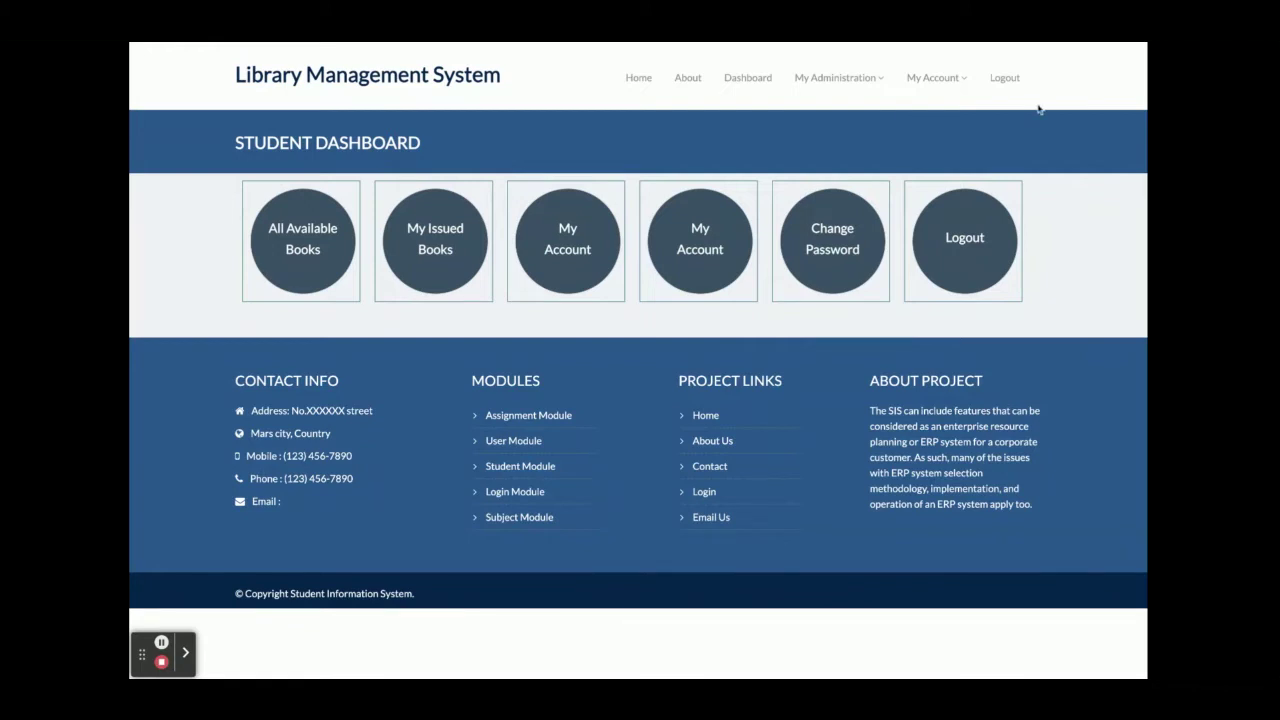
Browse All Available Books, then view the student's four issued books under My Issued Books.
click(313, 262)
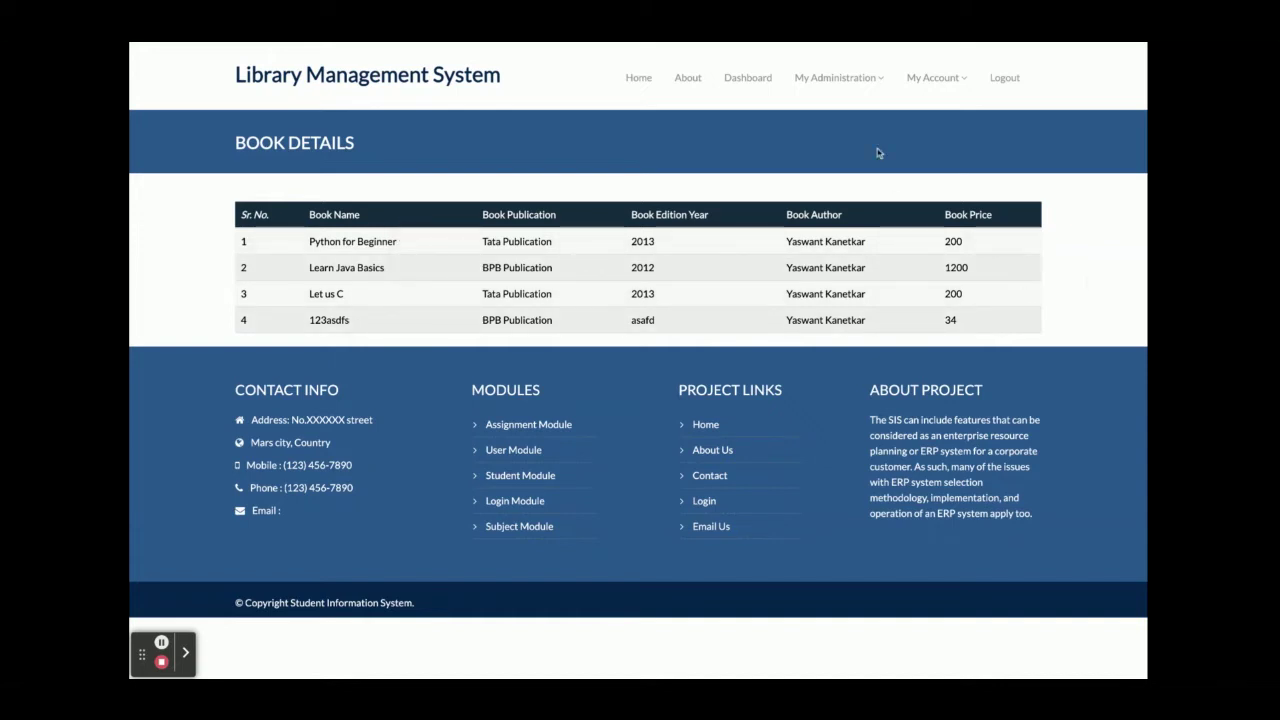
click(756, 77)
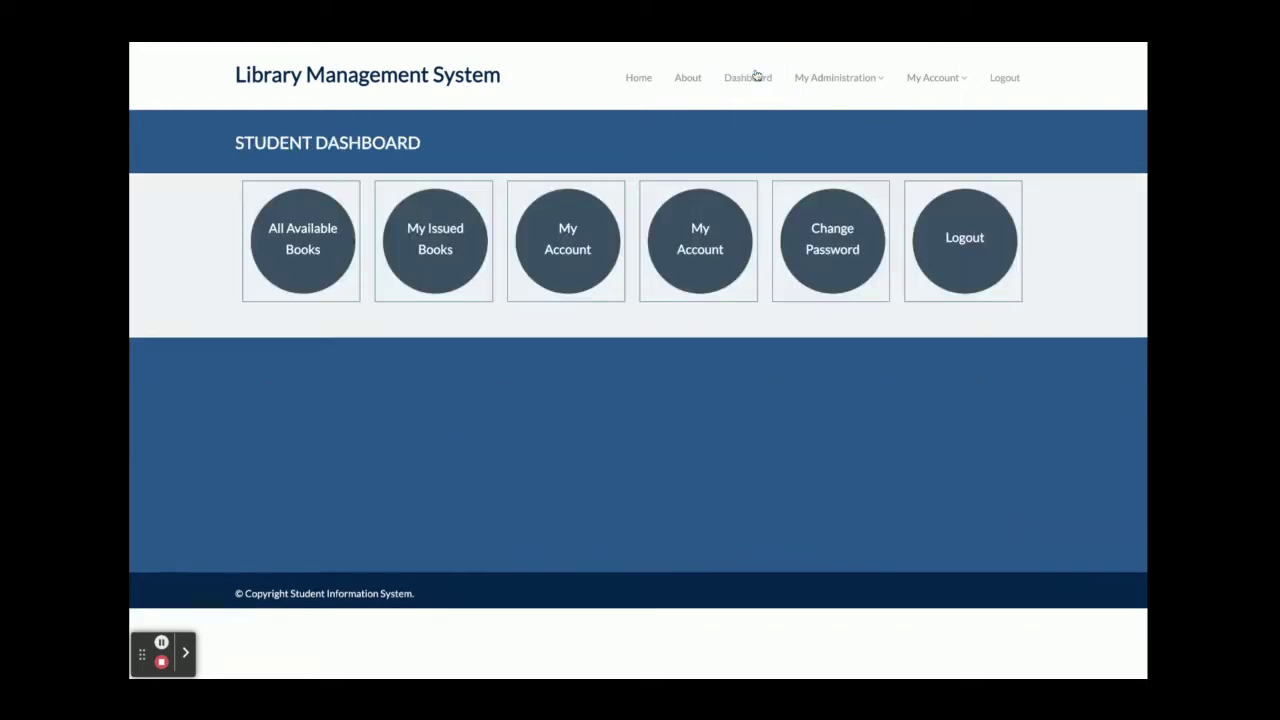
click(463, 250)
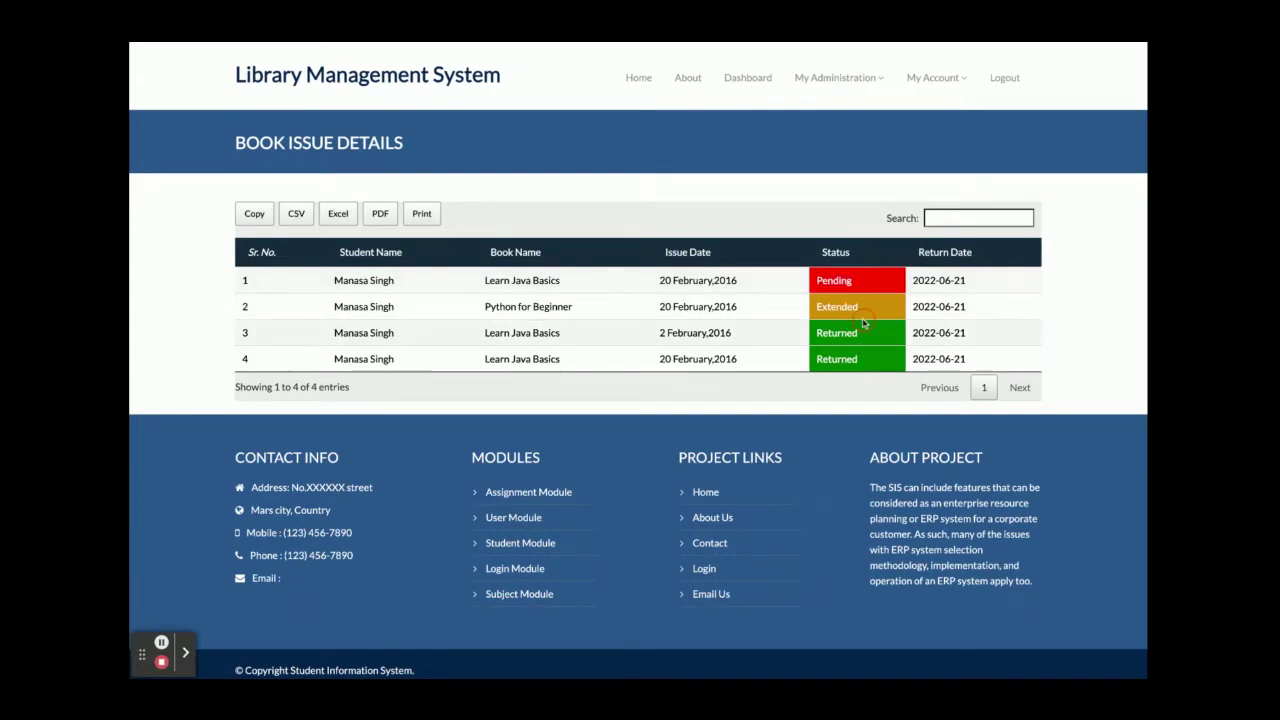
double_click(862, 327)
click(876, 308)
mouse_move(784, 82)
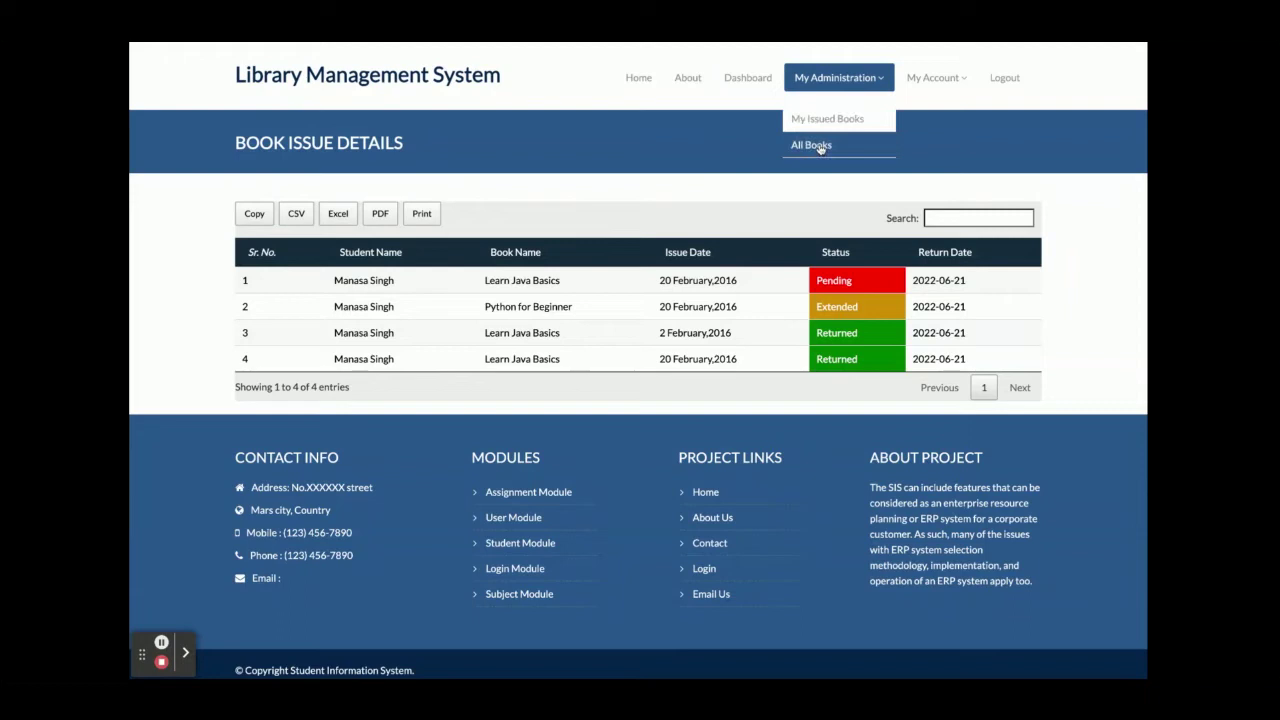
mouse_move(922, 78)
click(928, 118)
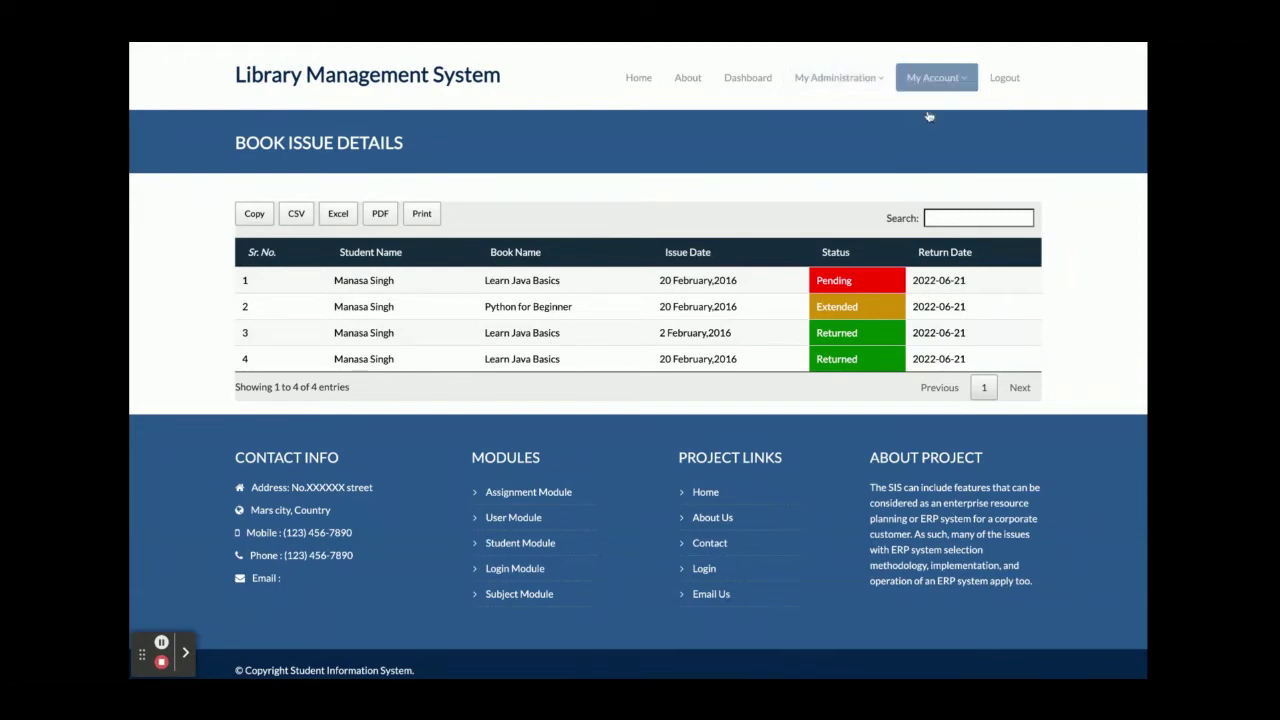
scroll(606, 323, down, 10)
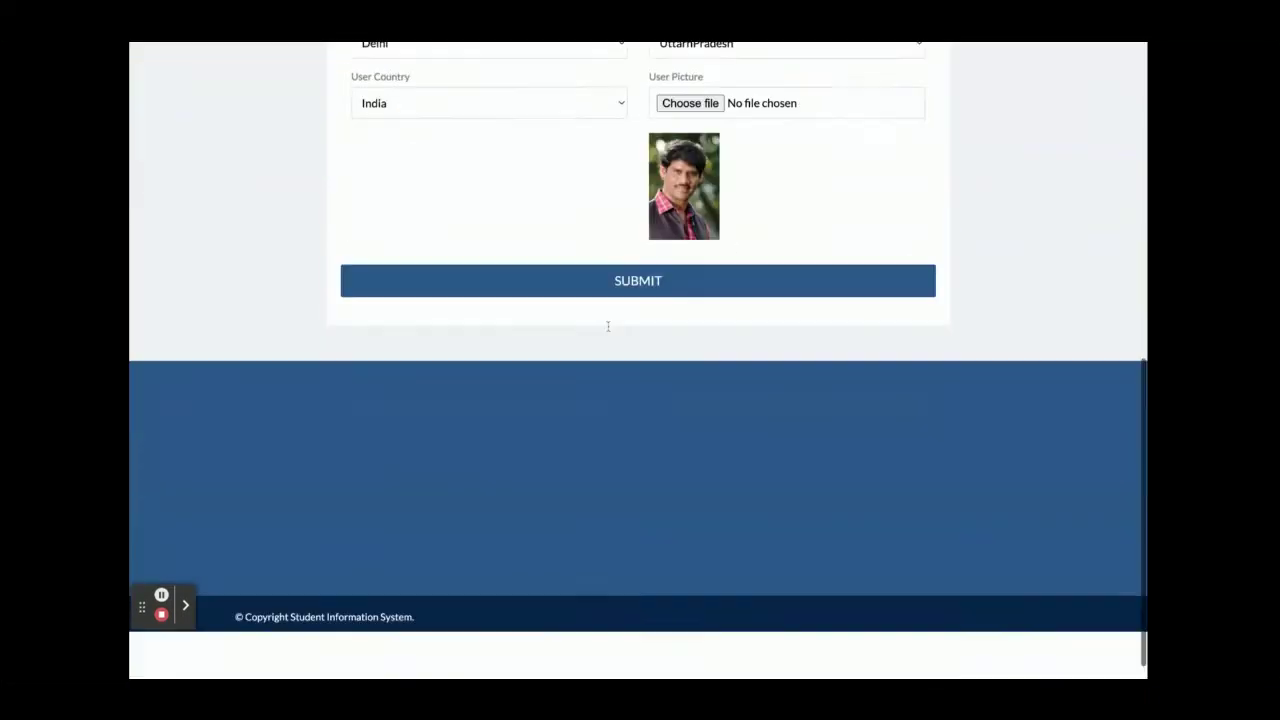
scroll(705, 186, up, 10)
mouse_move(928, 80)
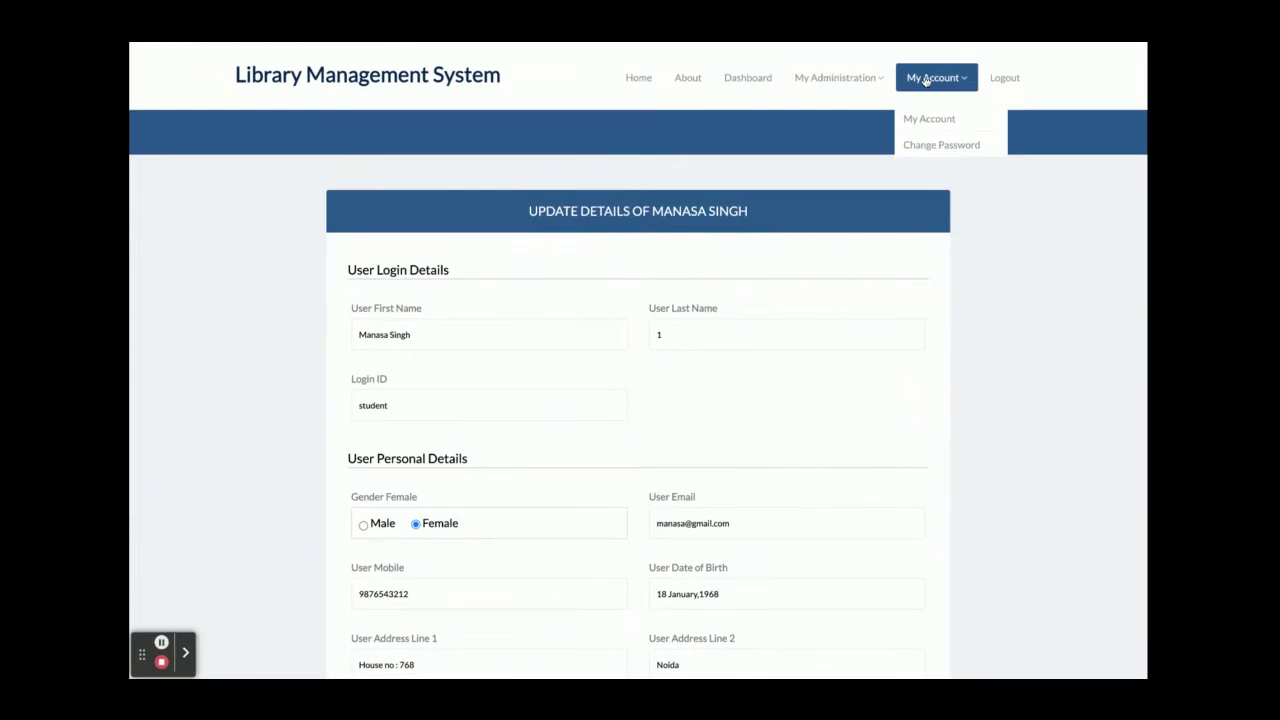
click(918, 152)
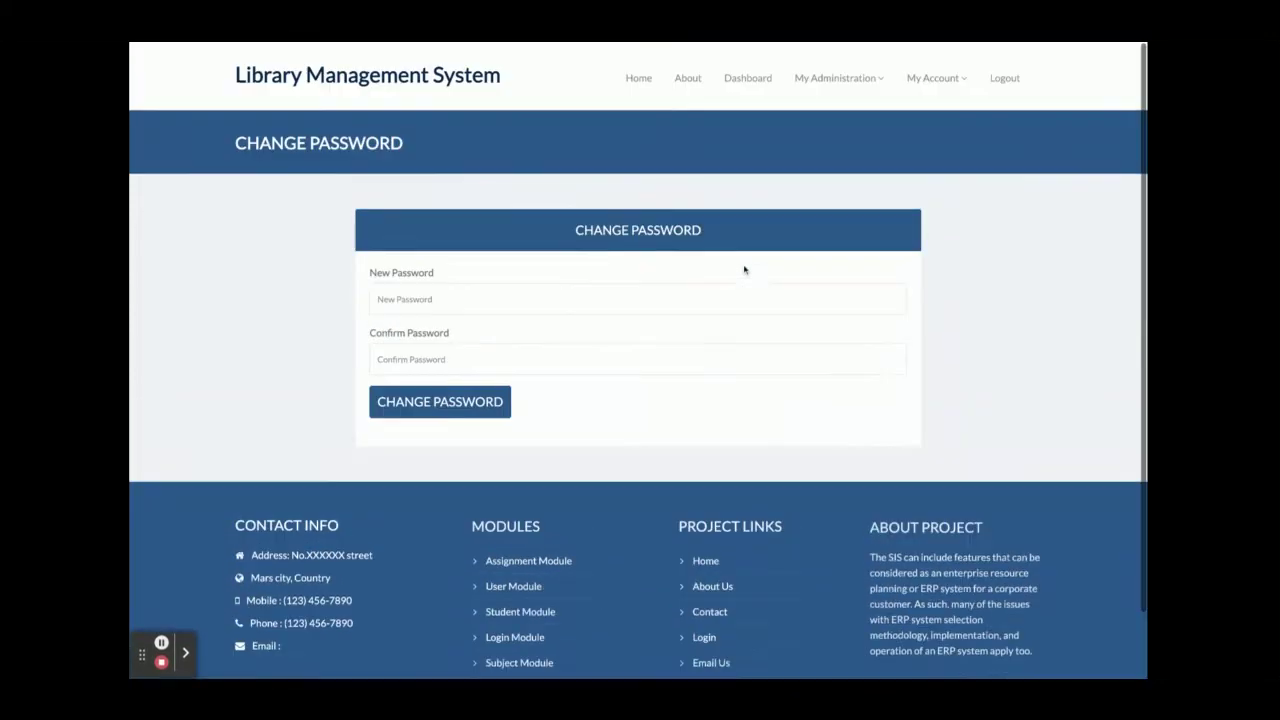
mouse_move(836, 80)
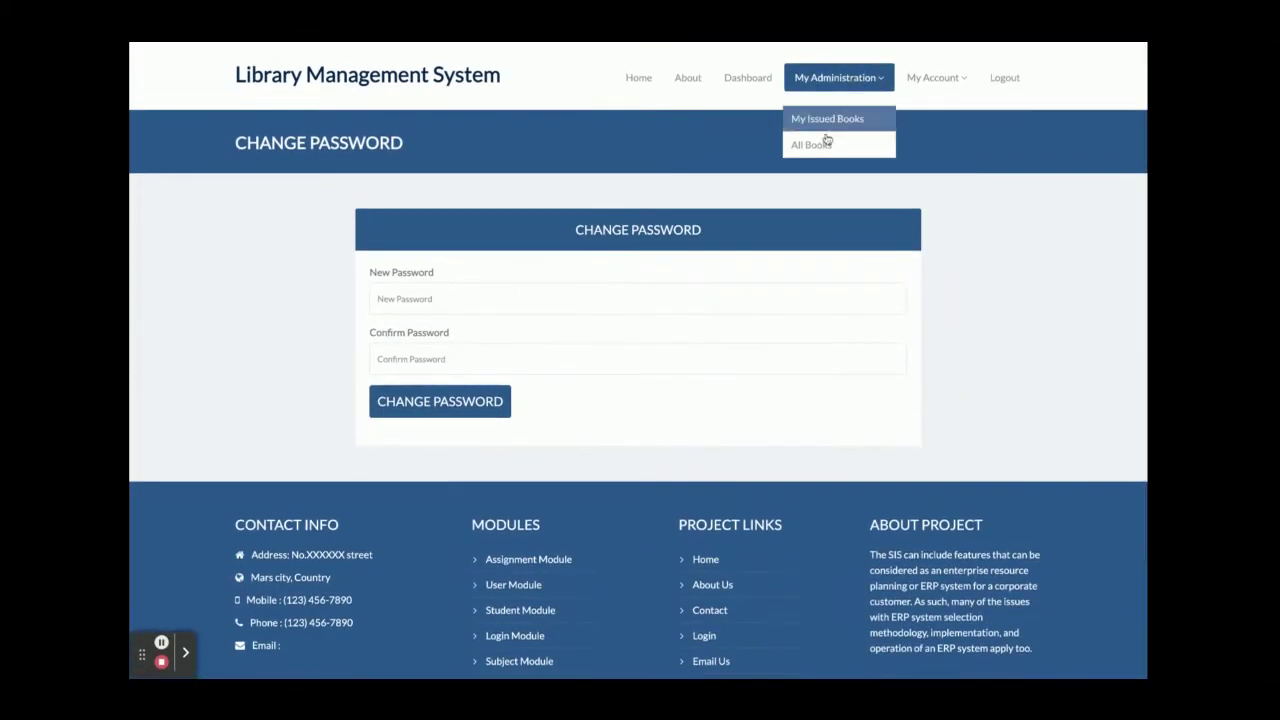
click(830, 120)
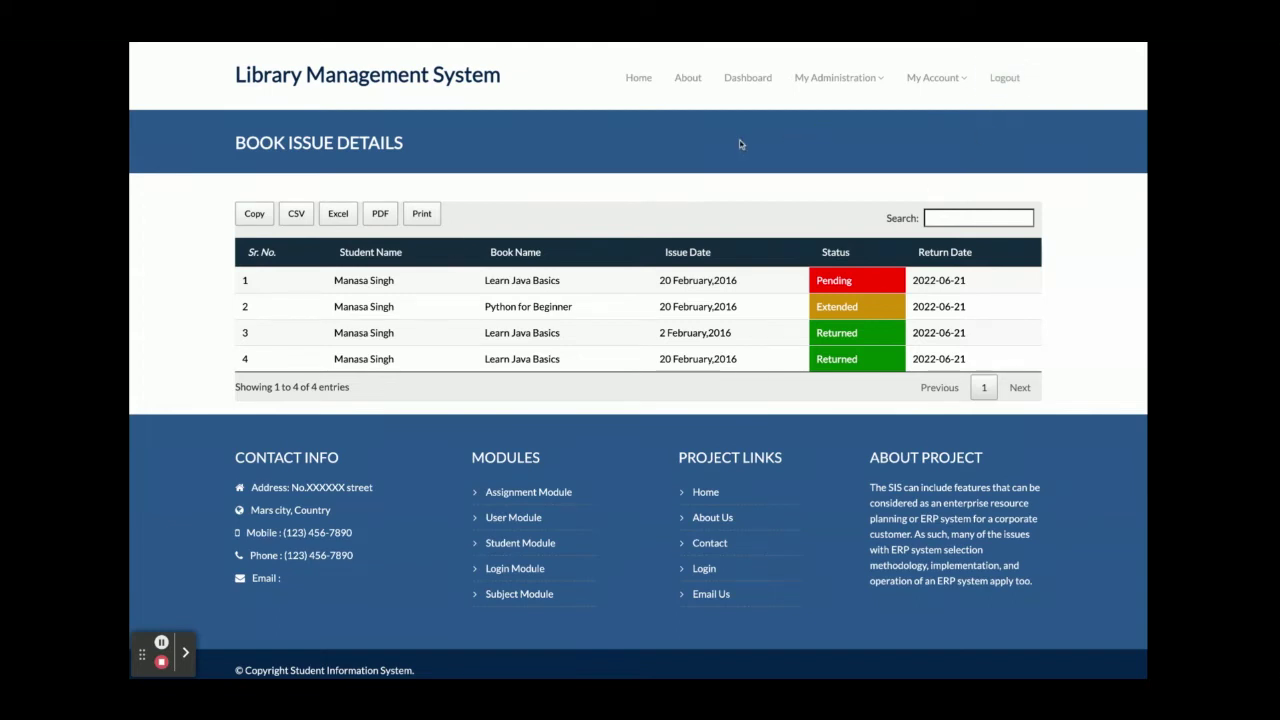
Log out of the student account and sign in on the employee Login page.
click(1005, 80)
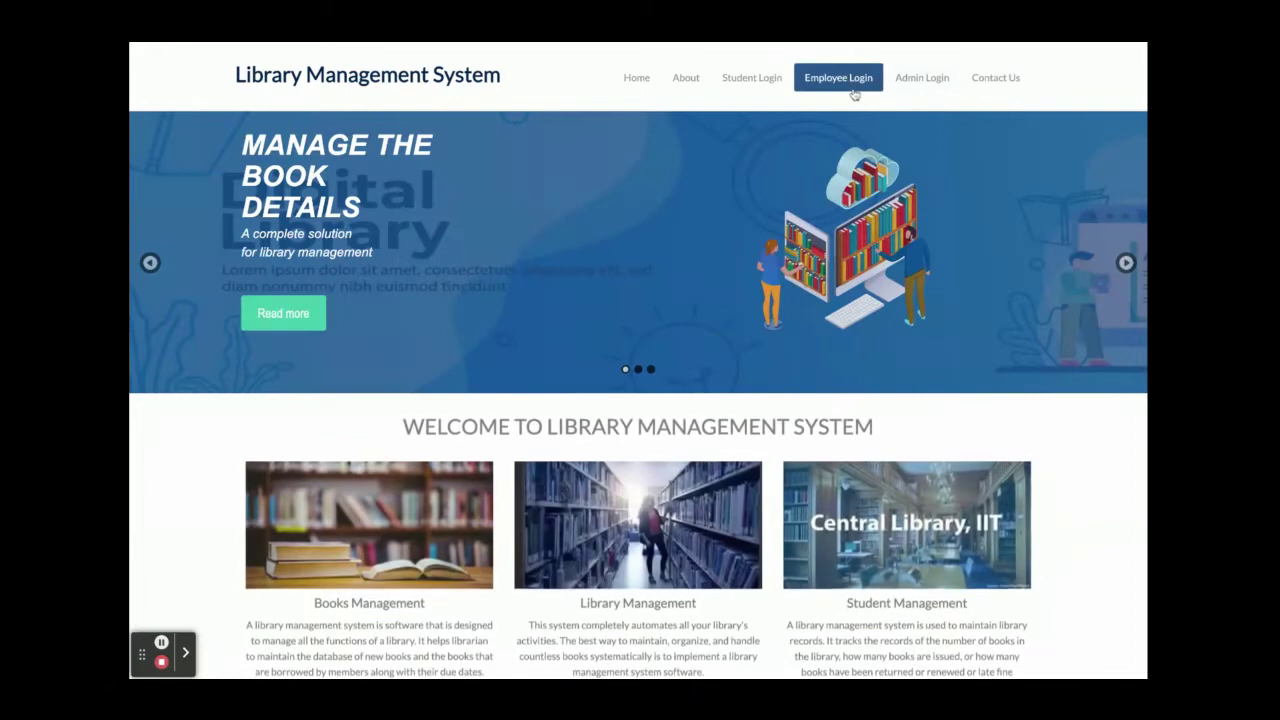
click(853, 90)
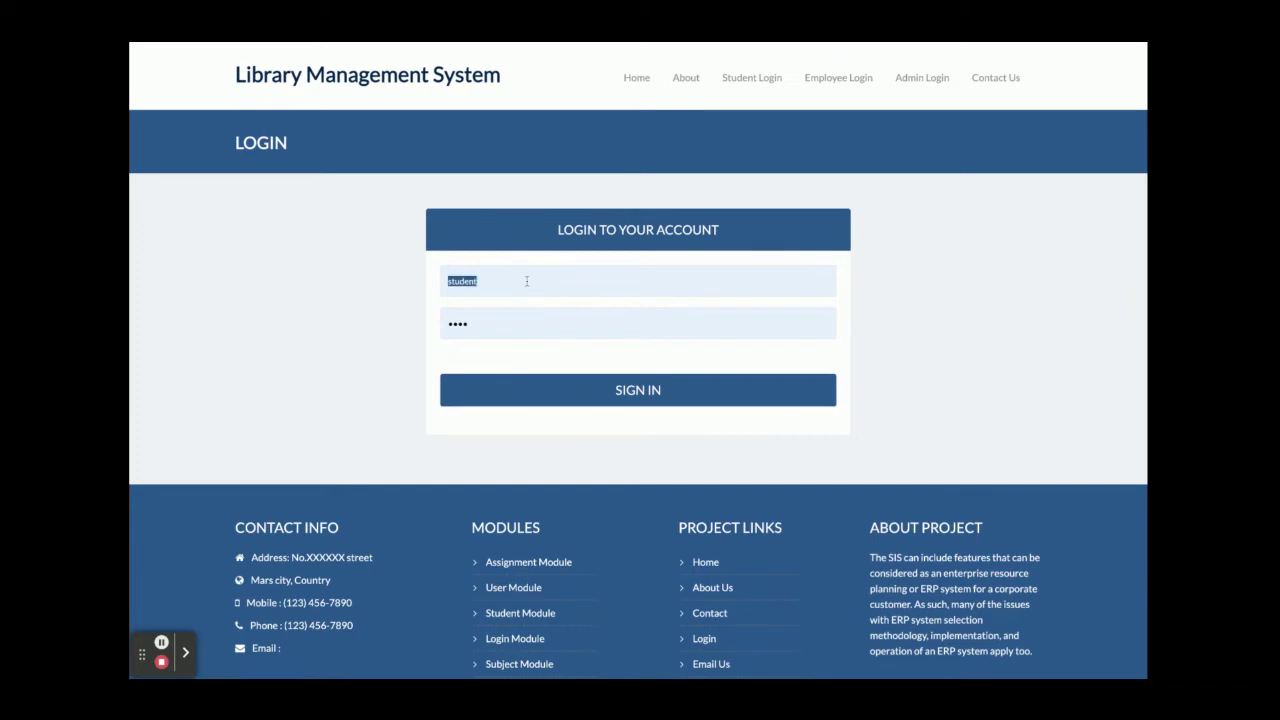
text(employee)
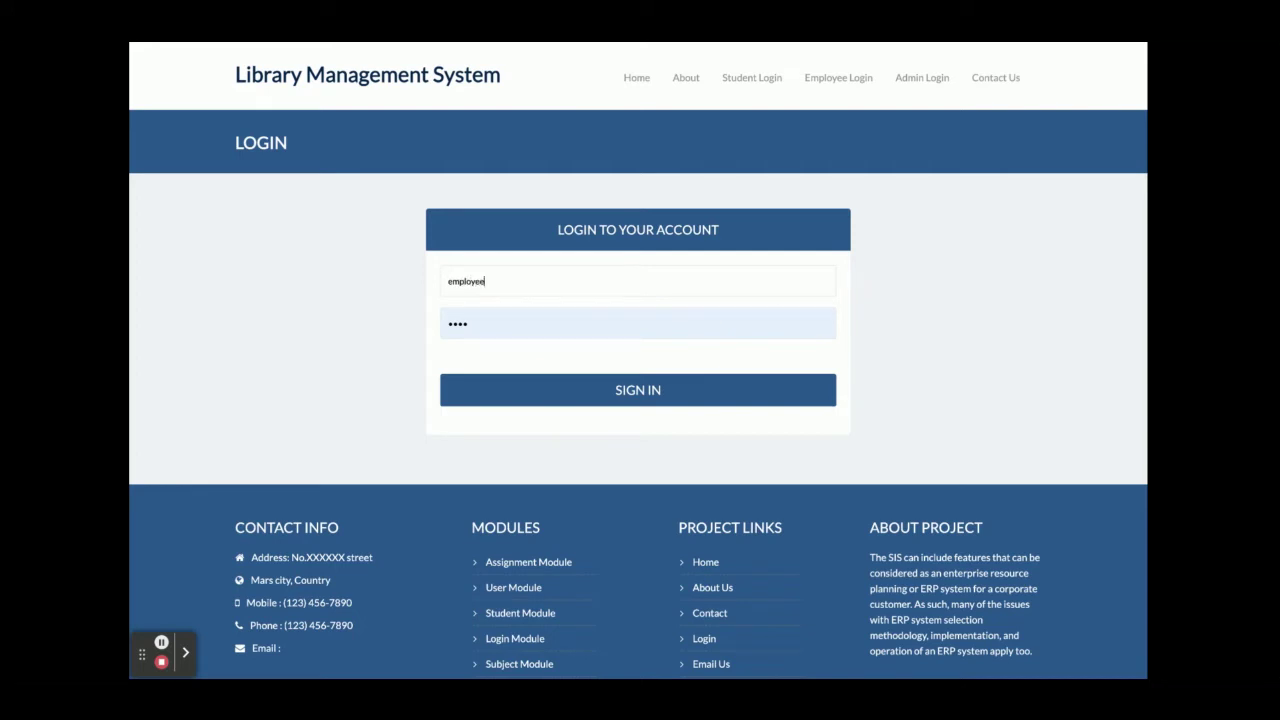
key(Return)
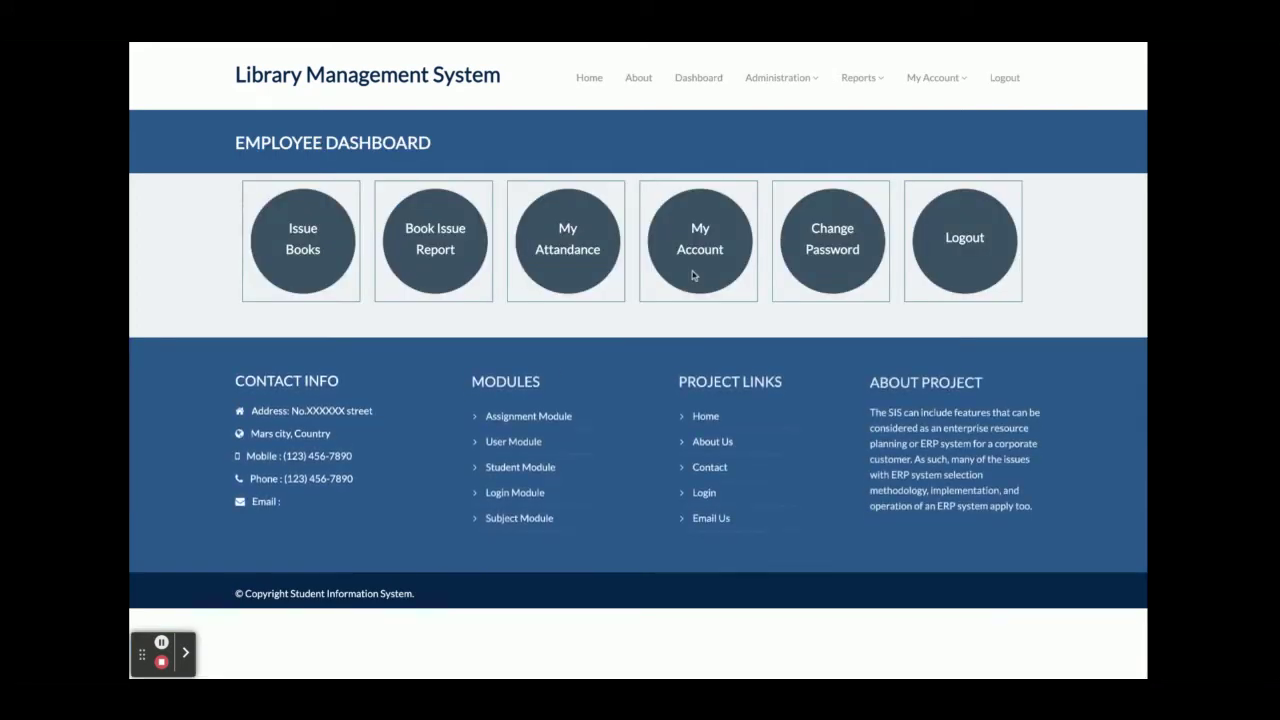
Look at the Administration menu, then open Add Book Issue from the Issue Books tile.
click(316, 261)
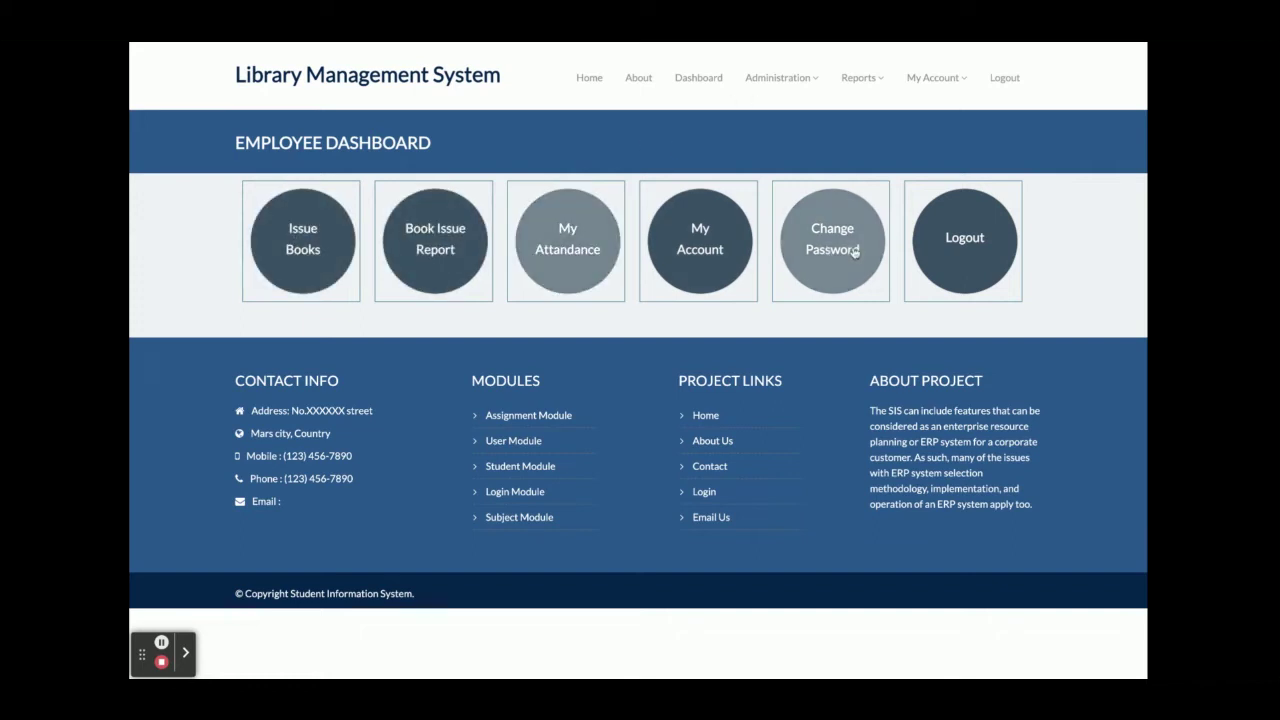
click(790, 78)
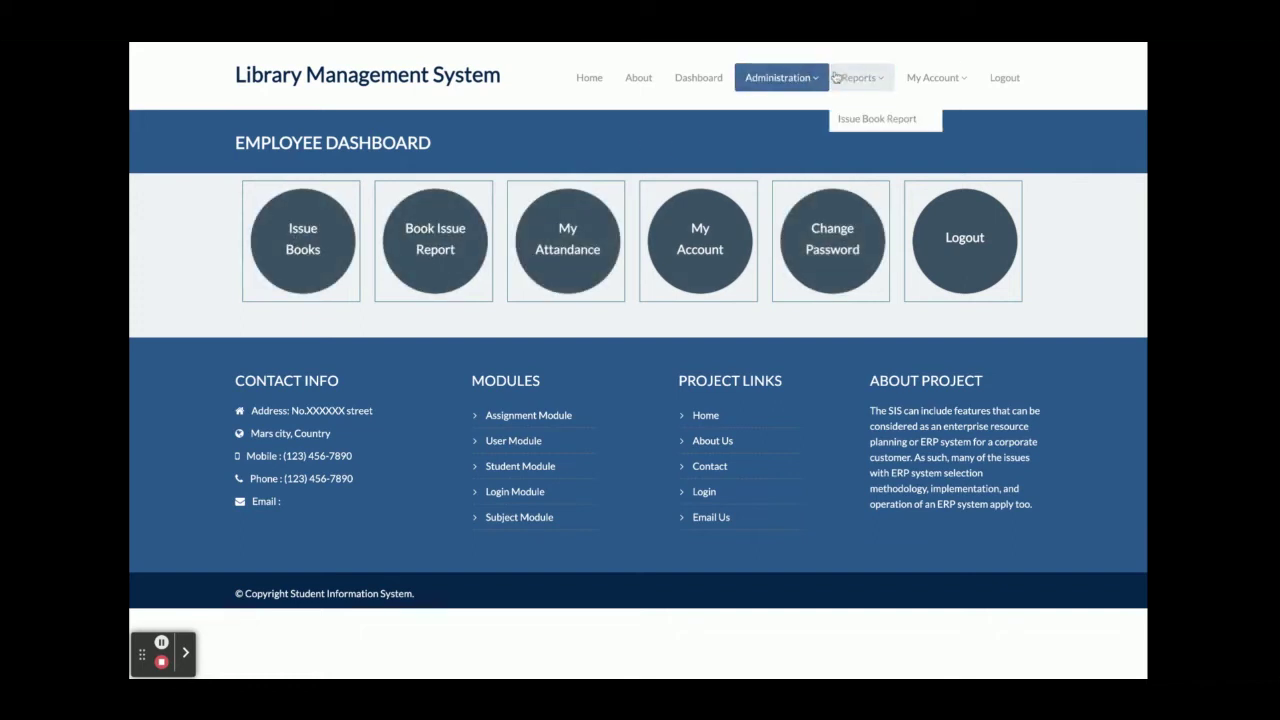
click(317, 263)
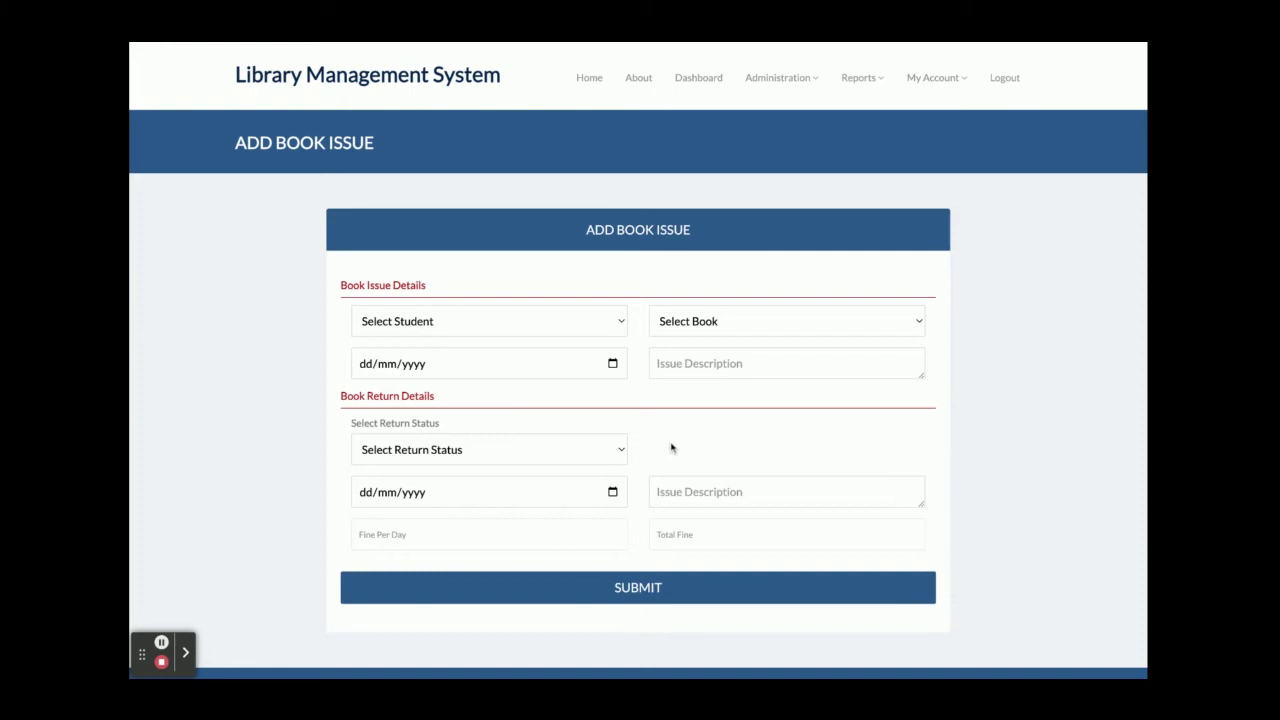
Return to the employee dashboard and open the Book Issue Report.
mouse_move(772, 67)
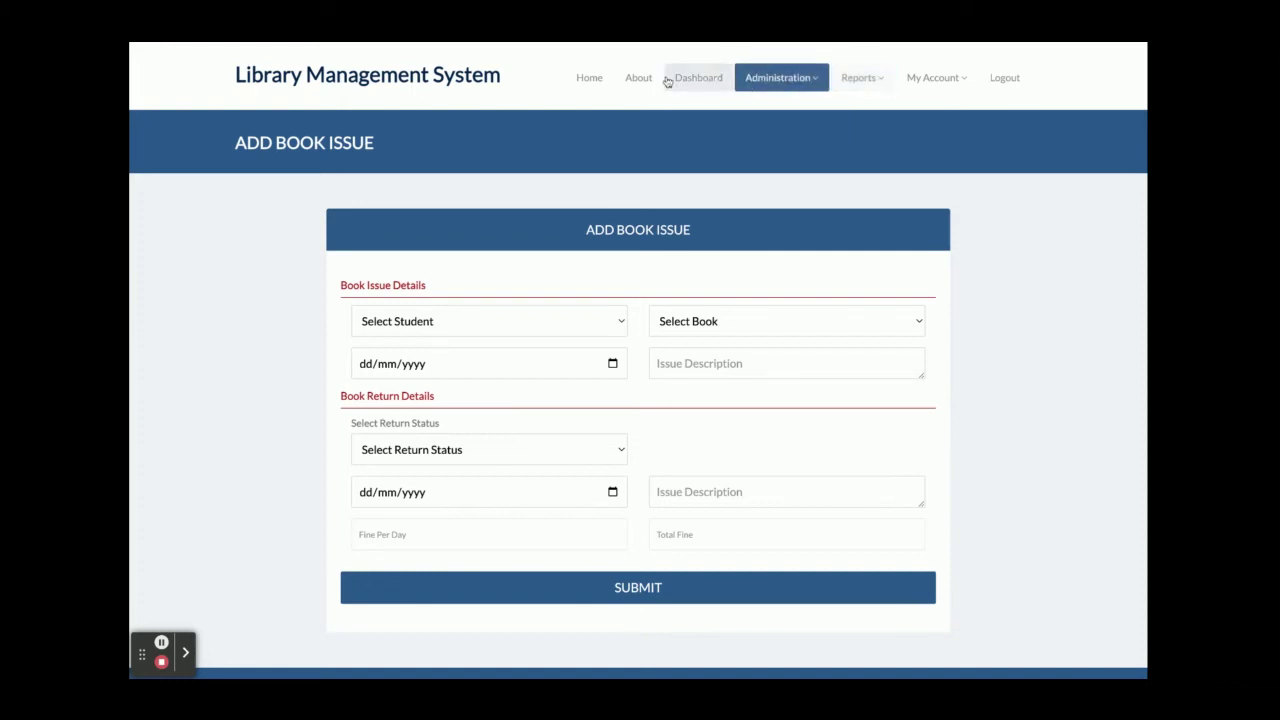
click(701, 75)
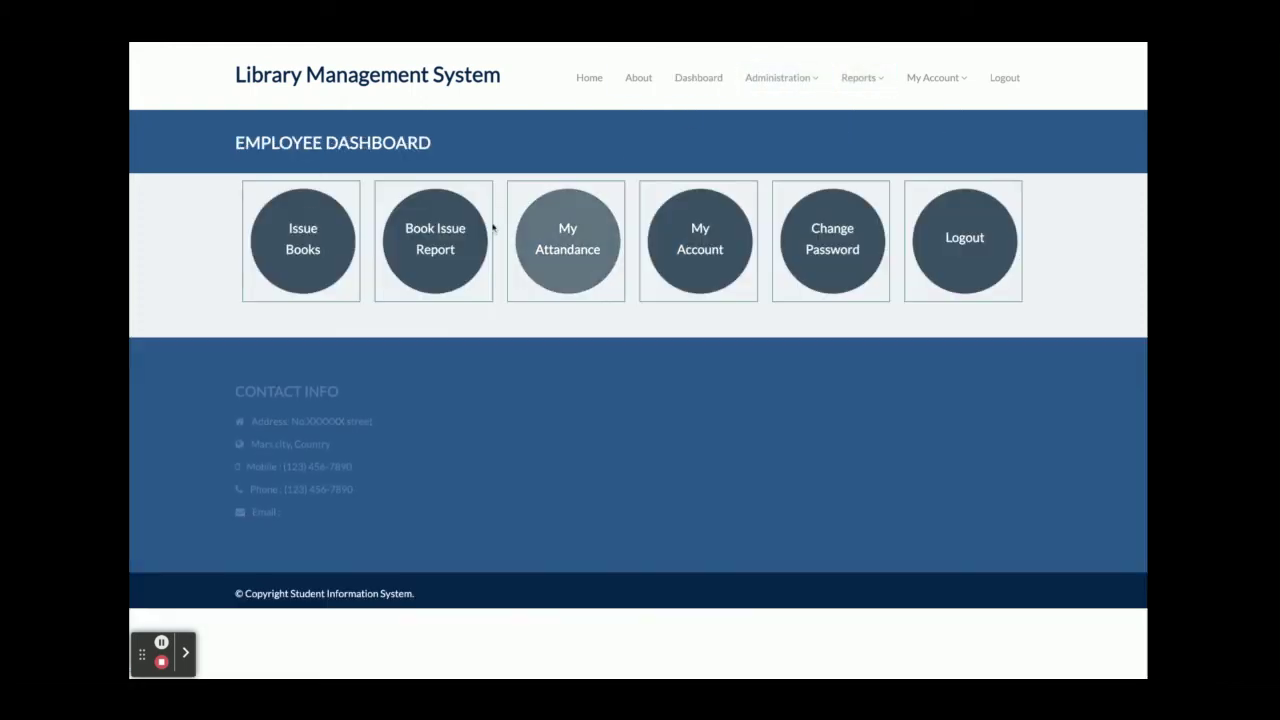
click(424, 248)
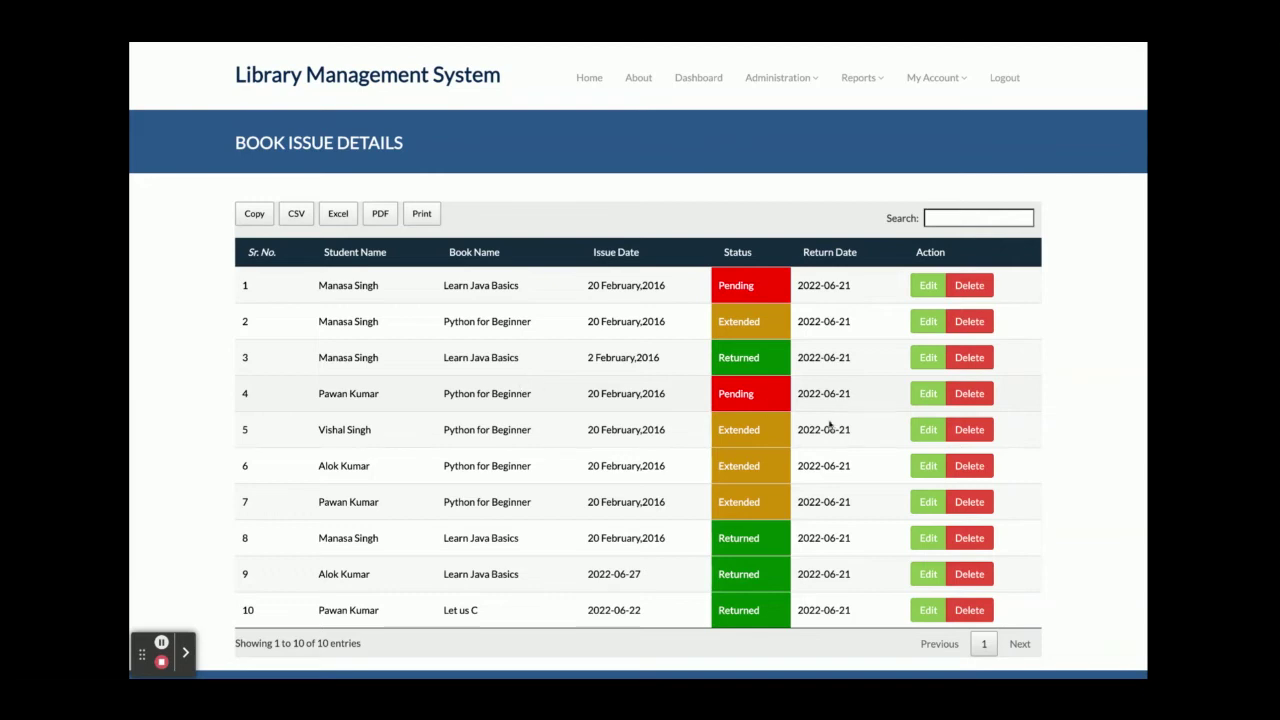
Edit the first issue record, Learn Java Basics with Pending status.
scroll(625, 442, down, 5)
scroll(625, 442, up, 5)
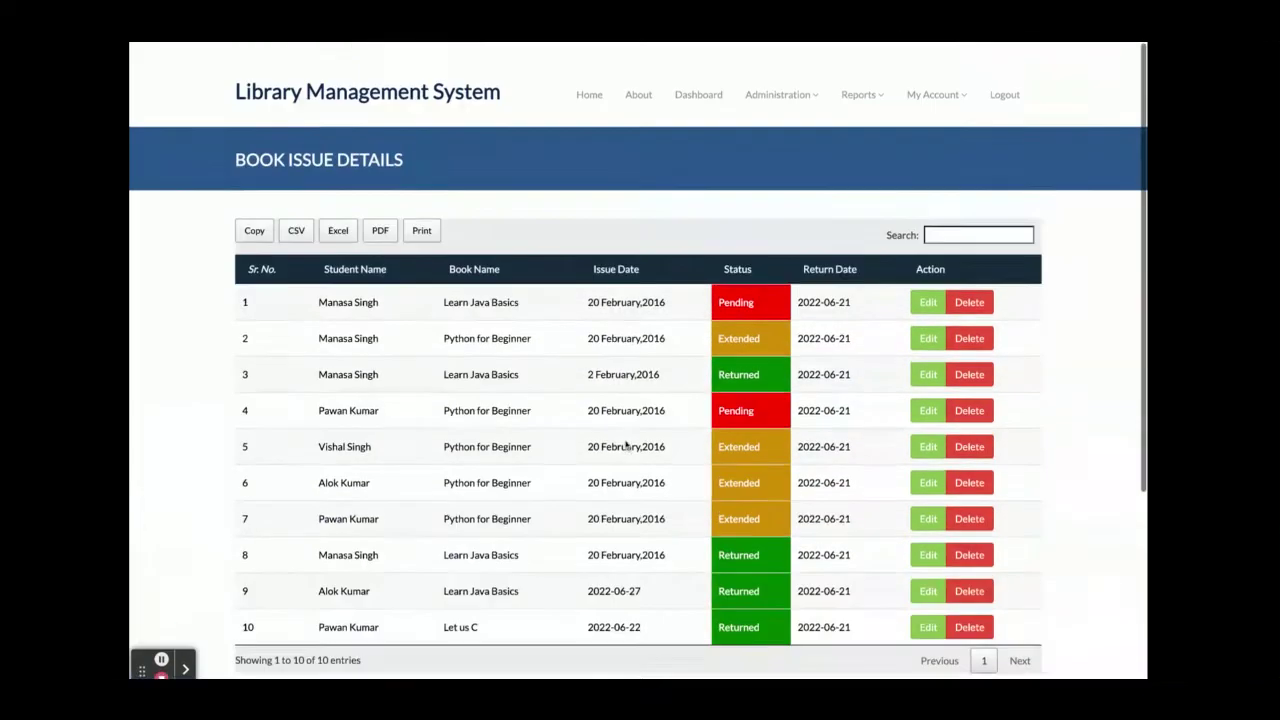
scroll(625, 442, down, 1)
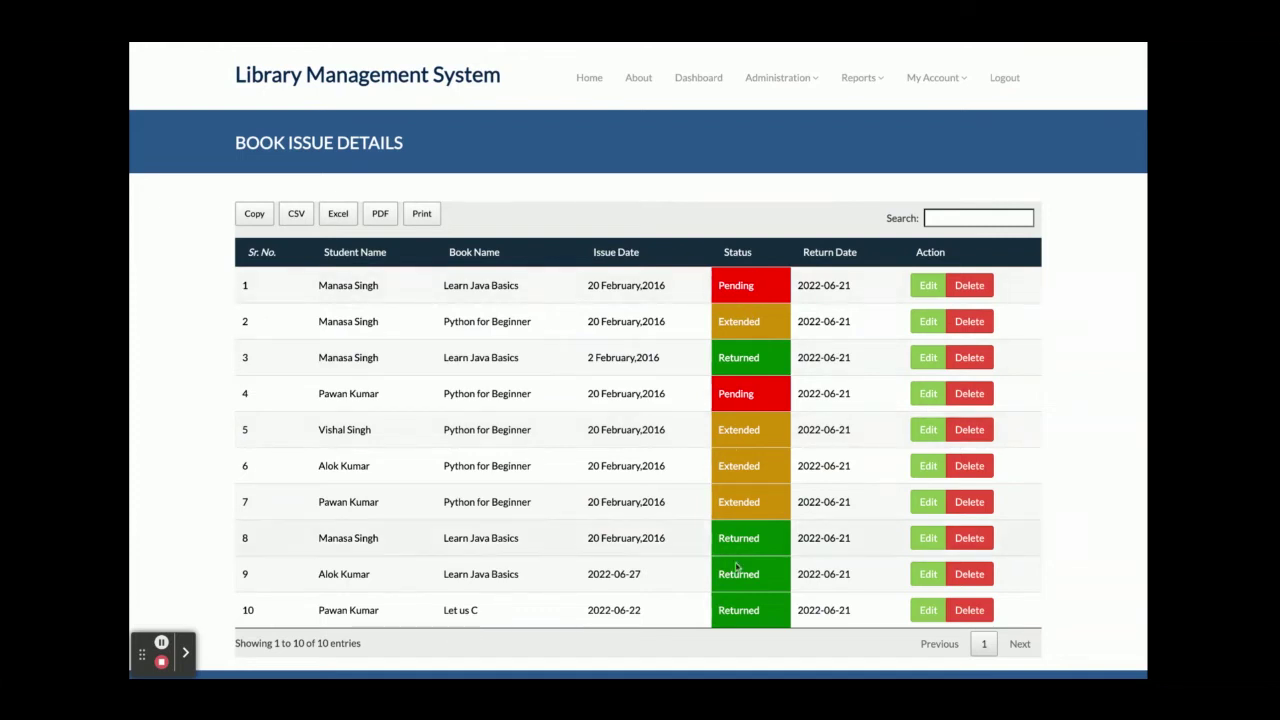
click(930, 286)
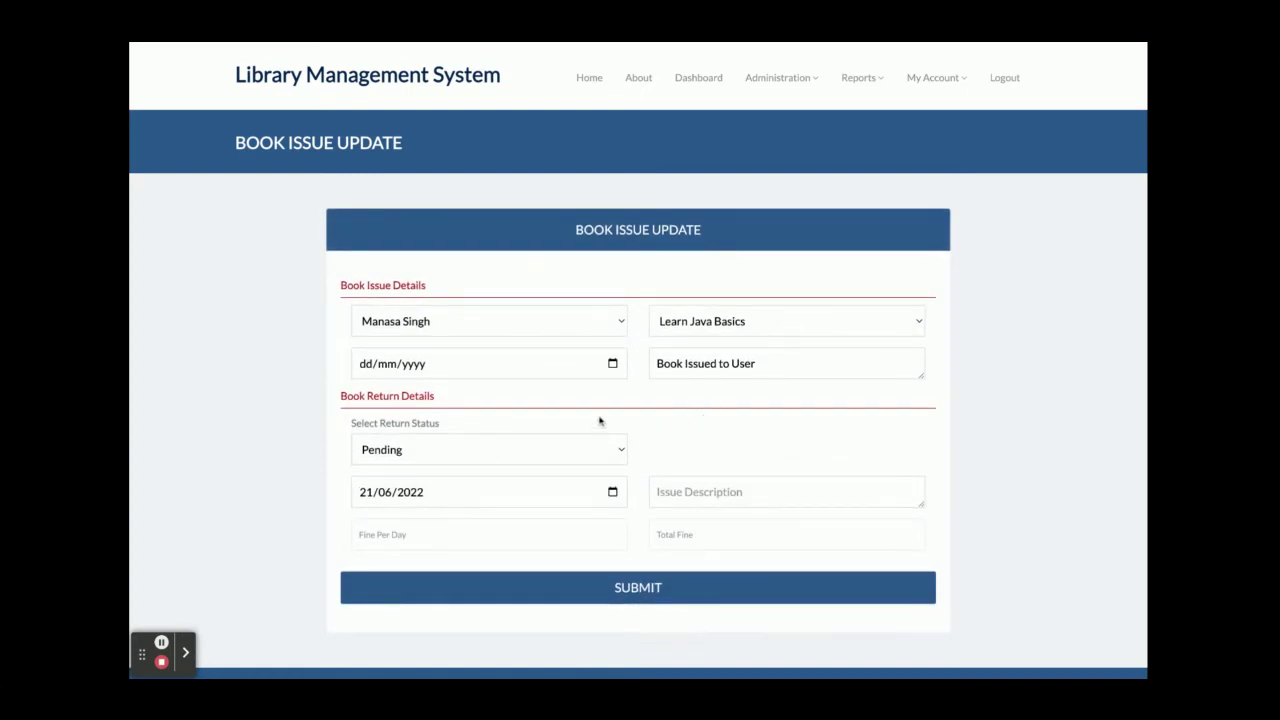
mouse_move(865, 84)
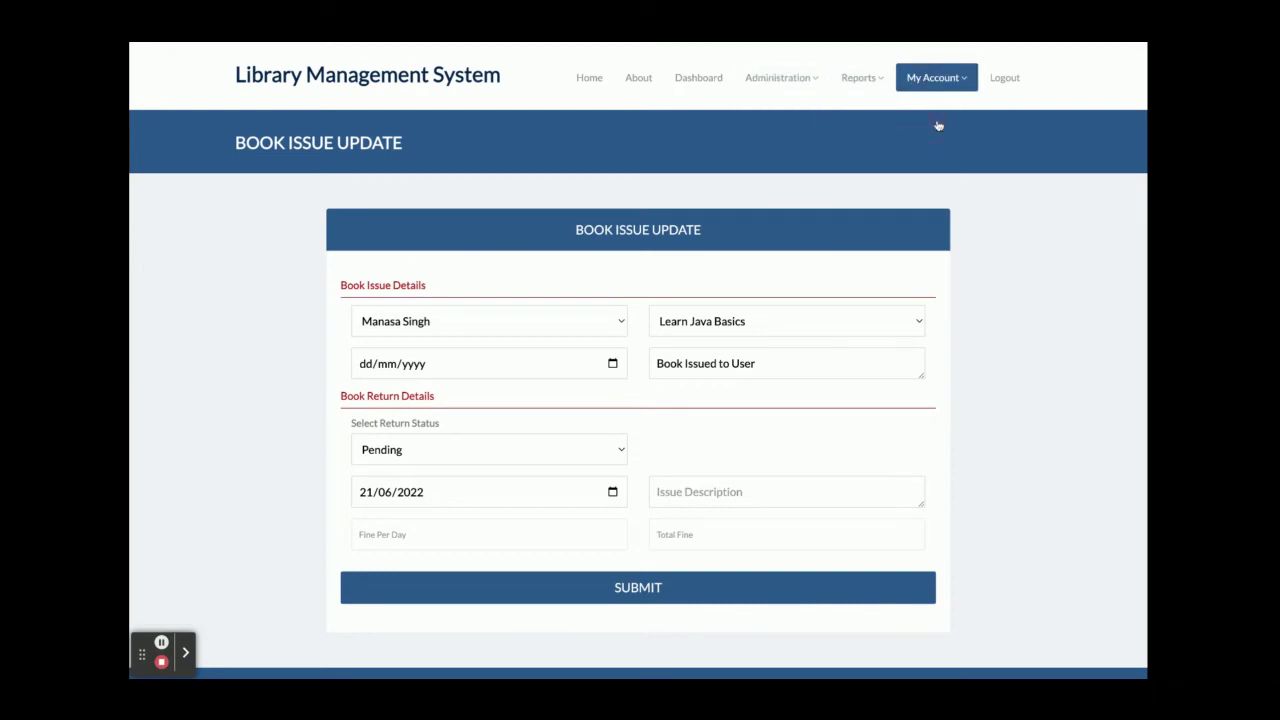
View the password change page under My Account, then log out the employee.
mouse_move(937, 80)
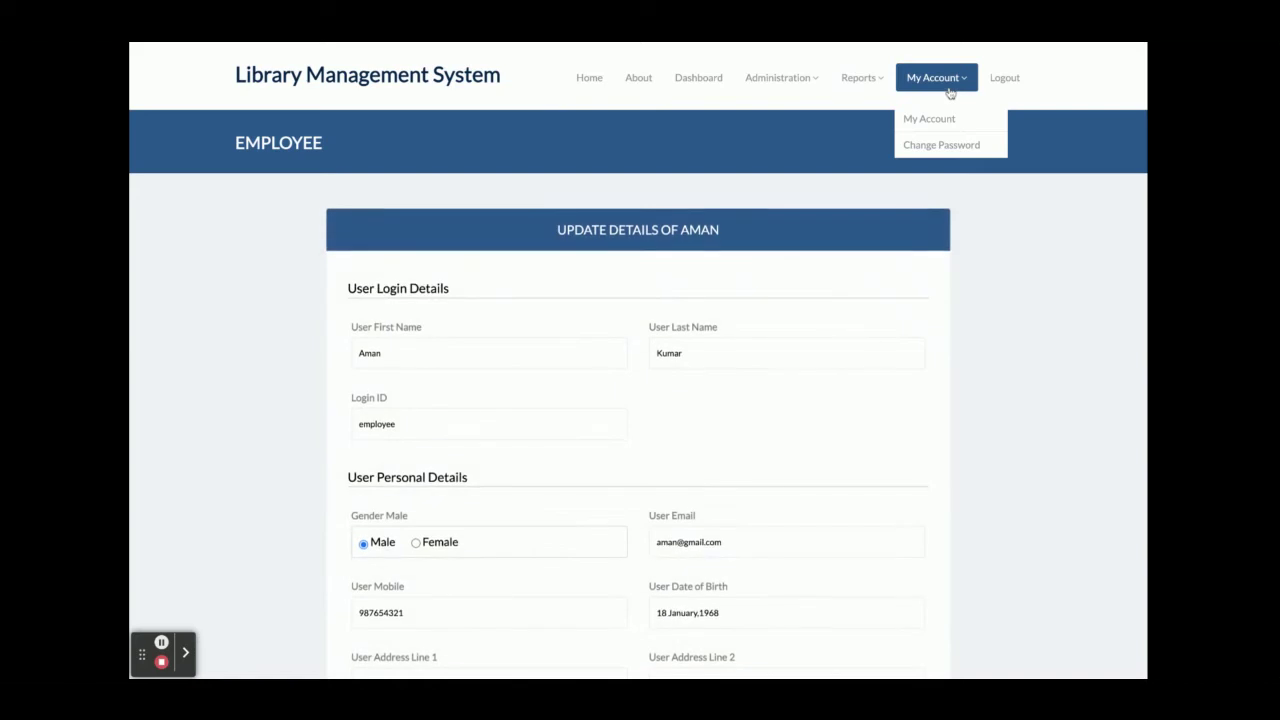
click(918, 147)
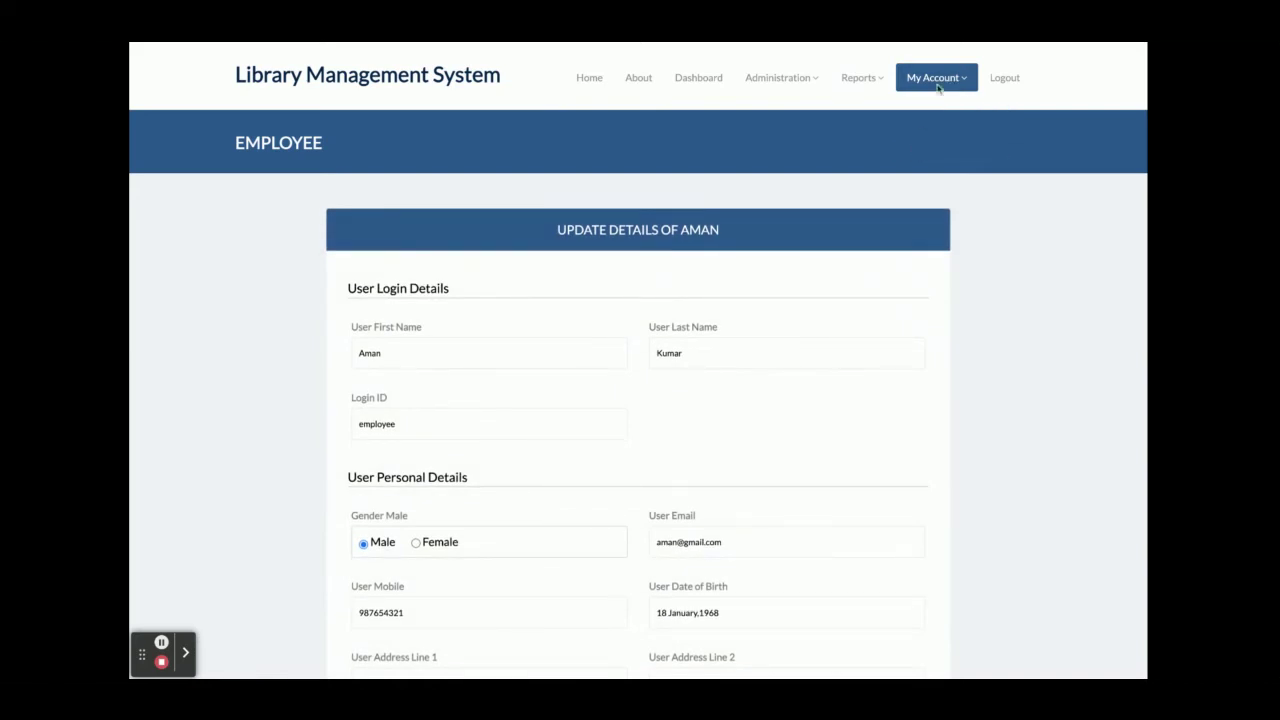
click(1005, 80)
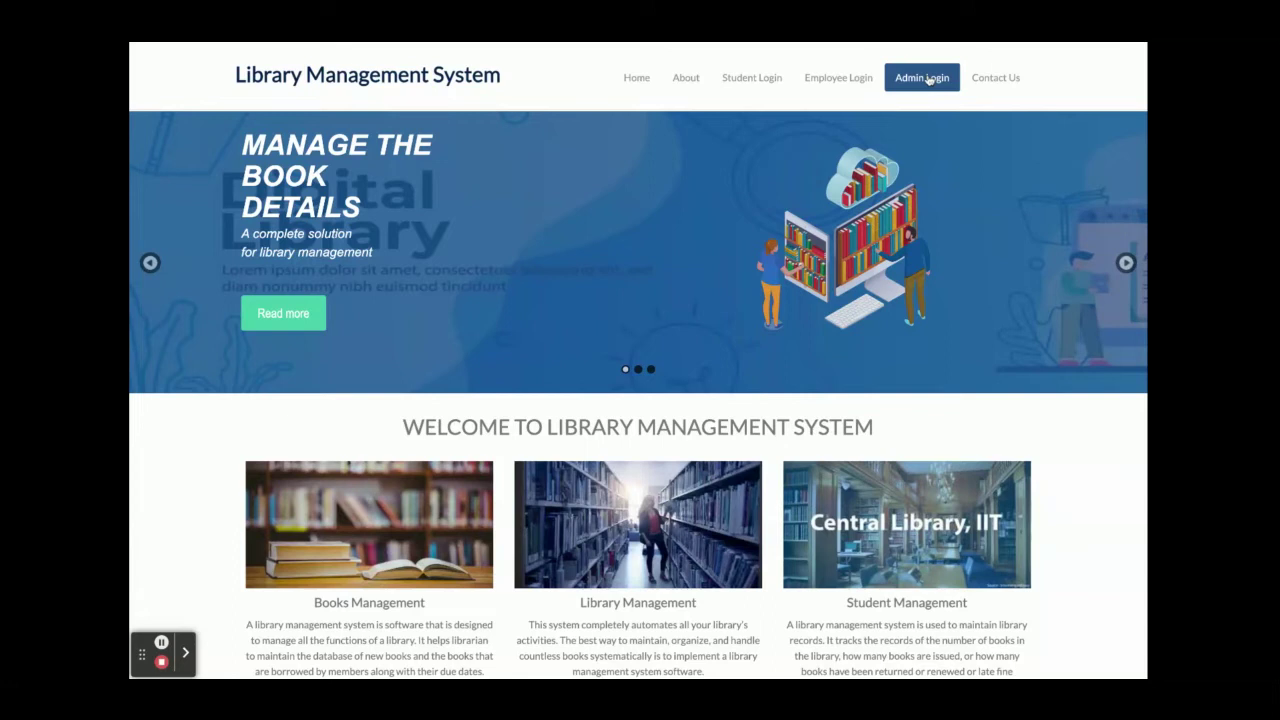
On the Admin Login page, replace the username with 'admin' and sign in.
click(928, 80)
double_click(505, 281)
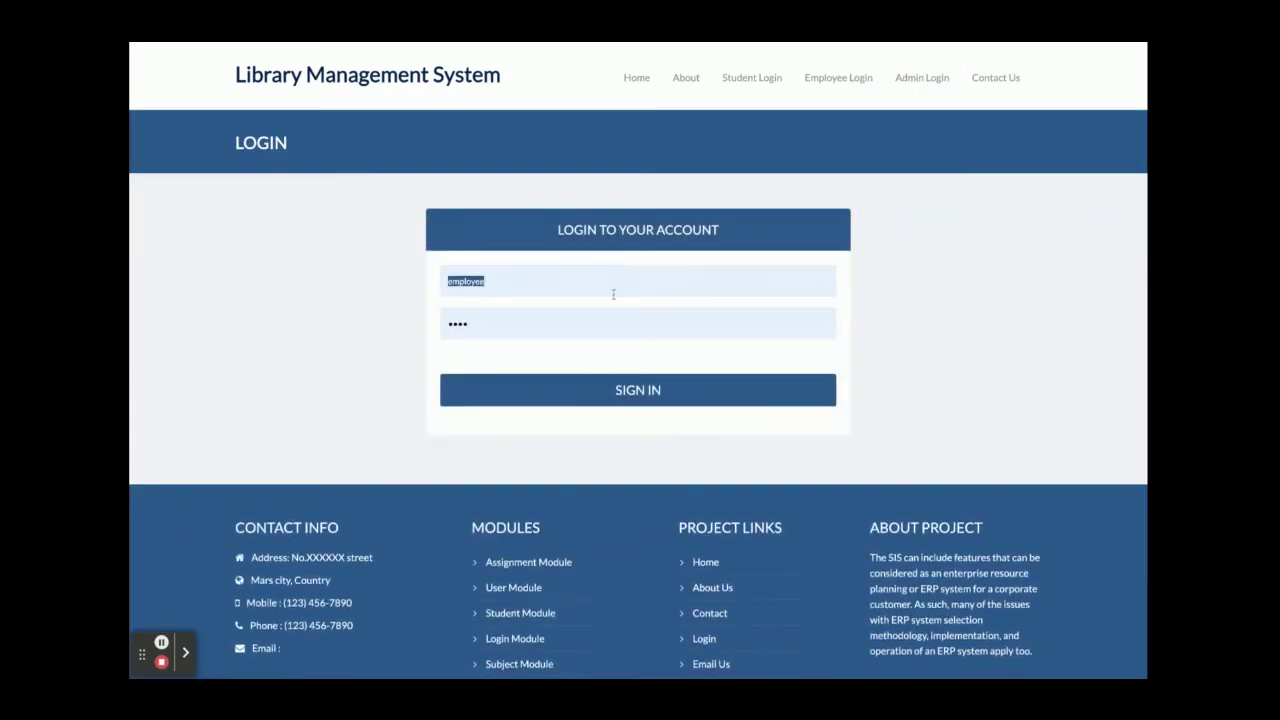
text(admin)
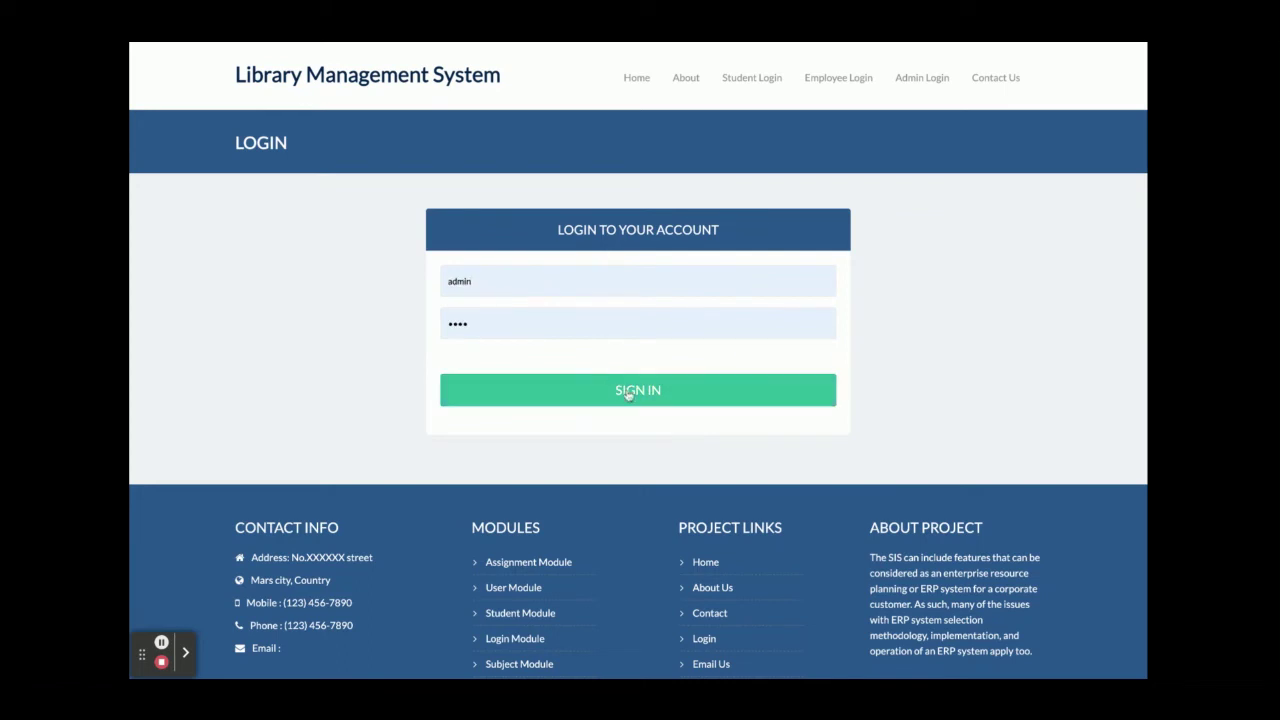
click(629, 396)
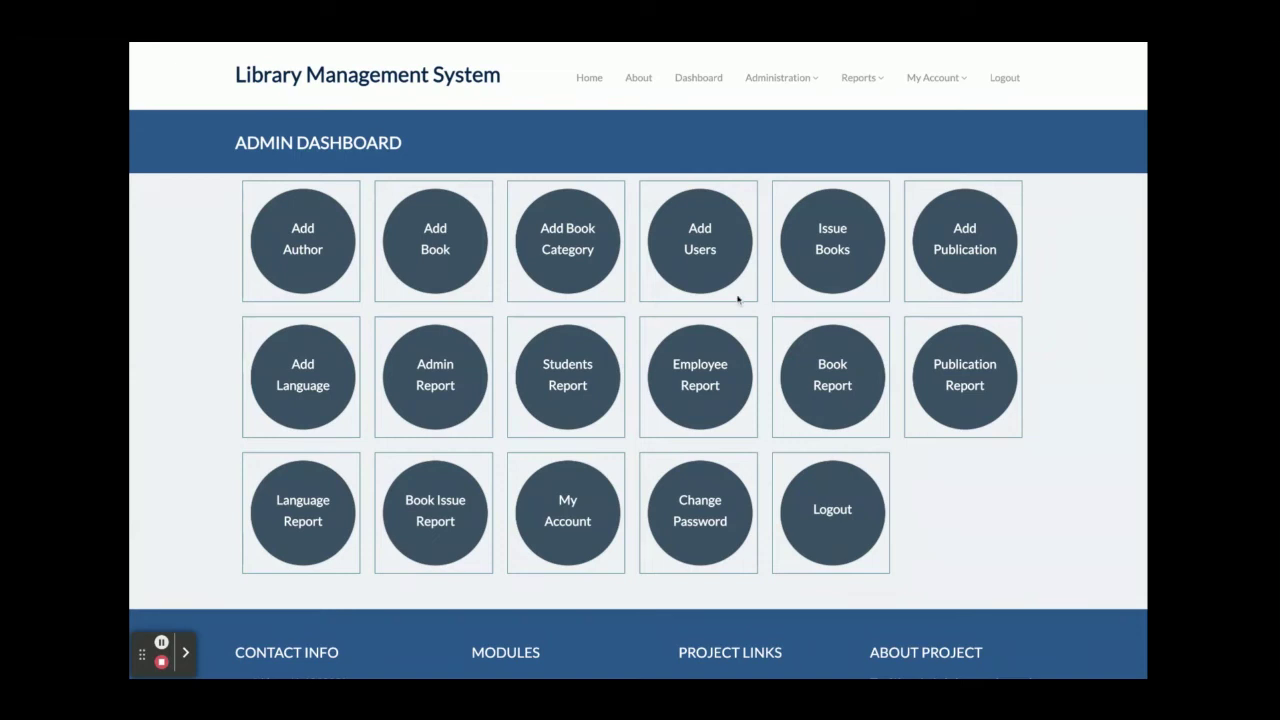
View the Add Author form, then the Add New Book form.
click(317, 229)
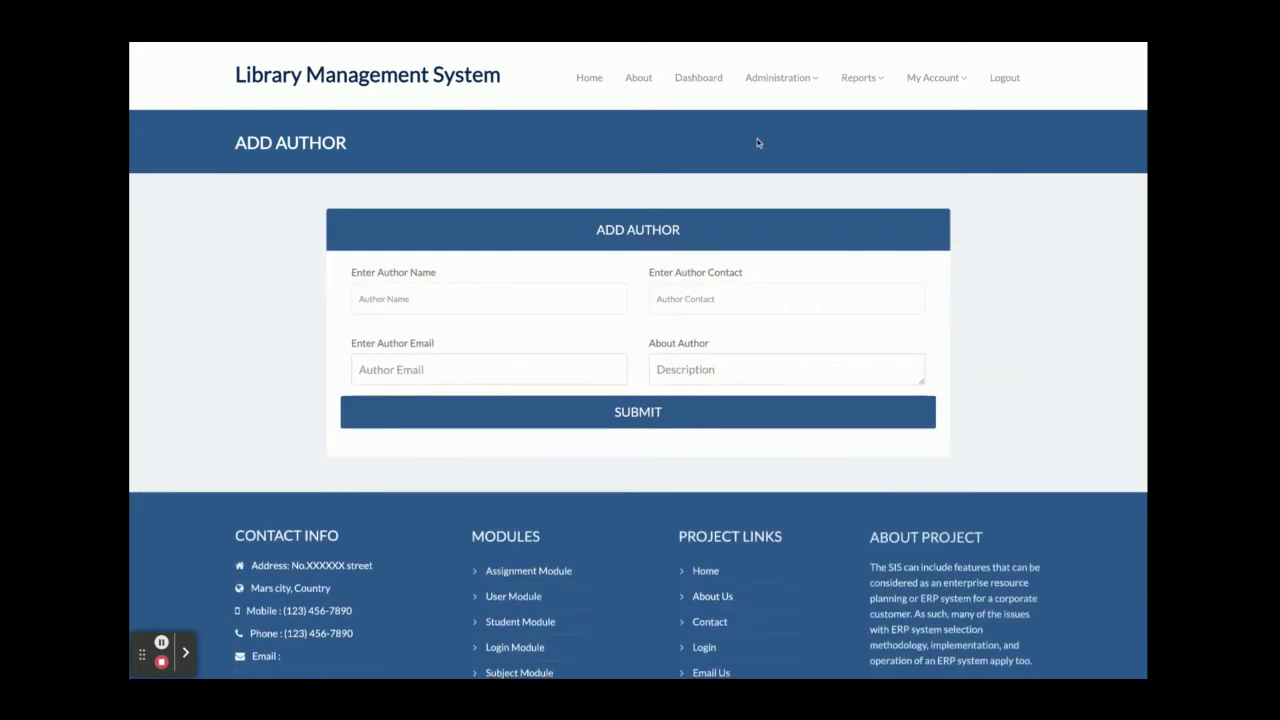
click(785, 79)
click(781, 150)
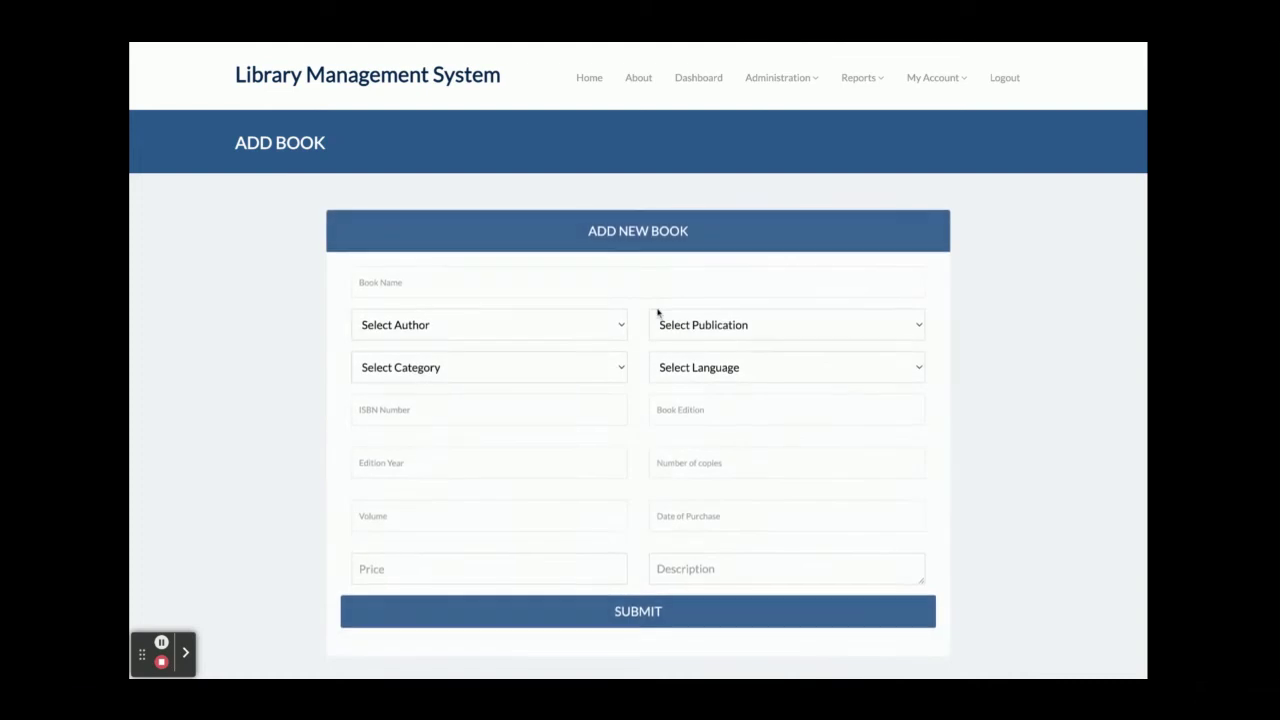
scroll(657, 314, down, 3)
scroll(657, 314, up, 3)
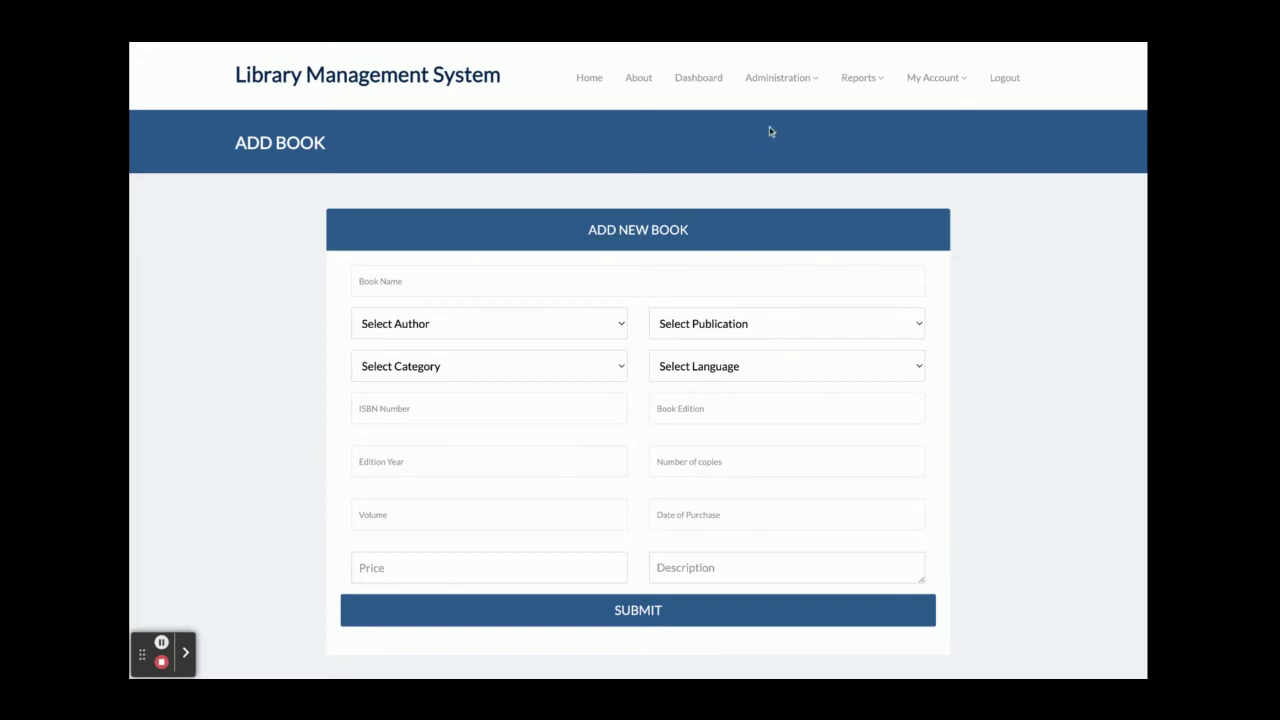
View the Add Book Category form, then open the Issue Book form.
click(793, 79)
click(794, 145)
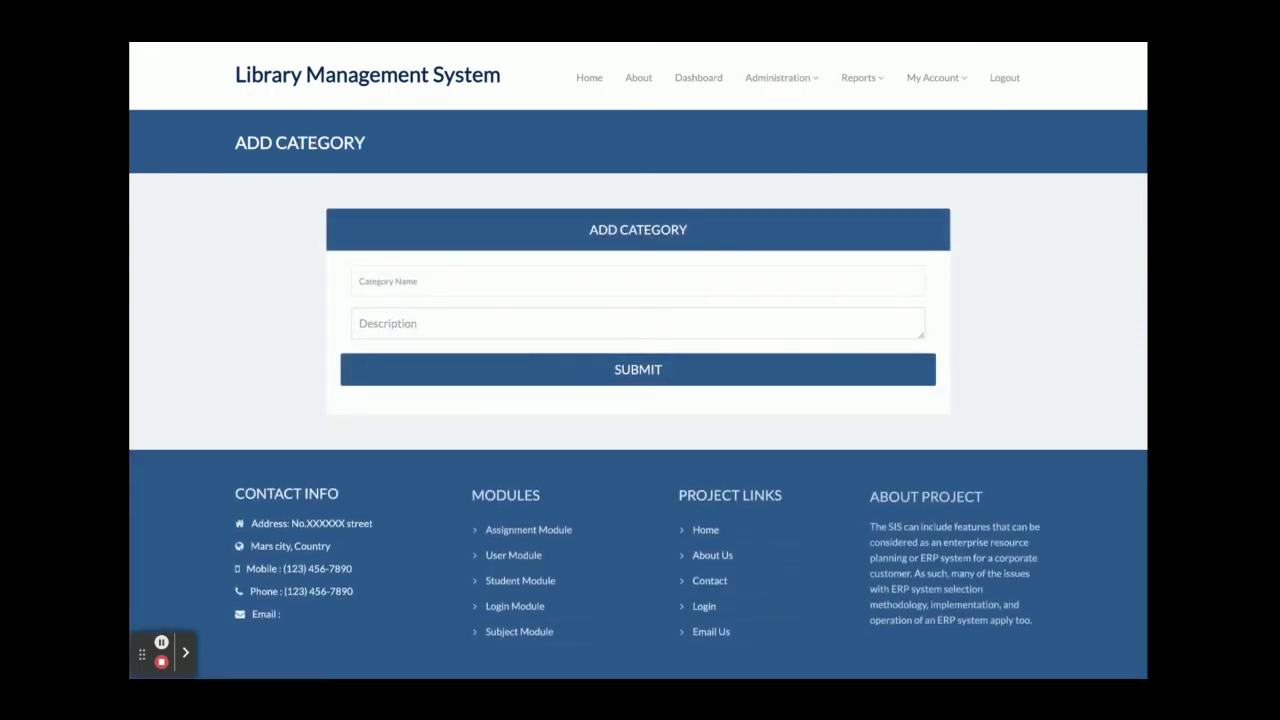
click(810, 84)
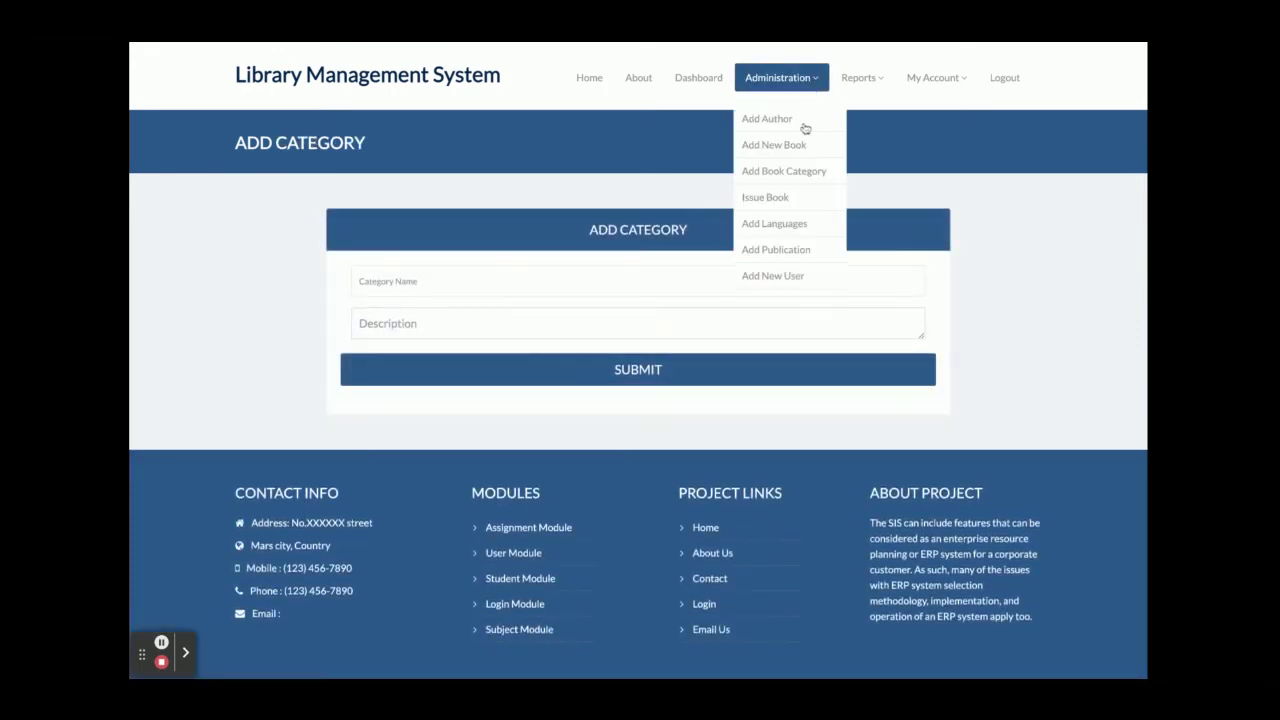
click(789, 197)
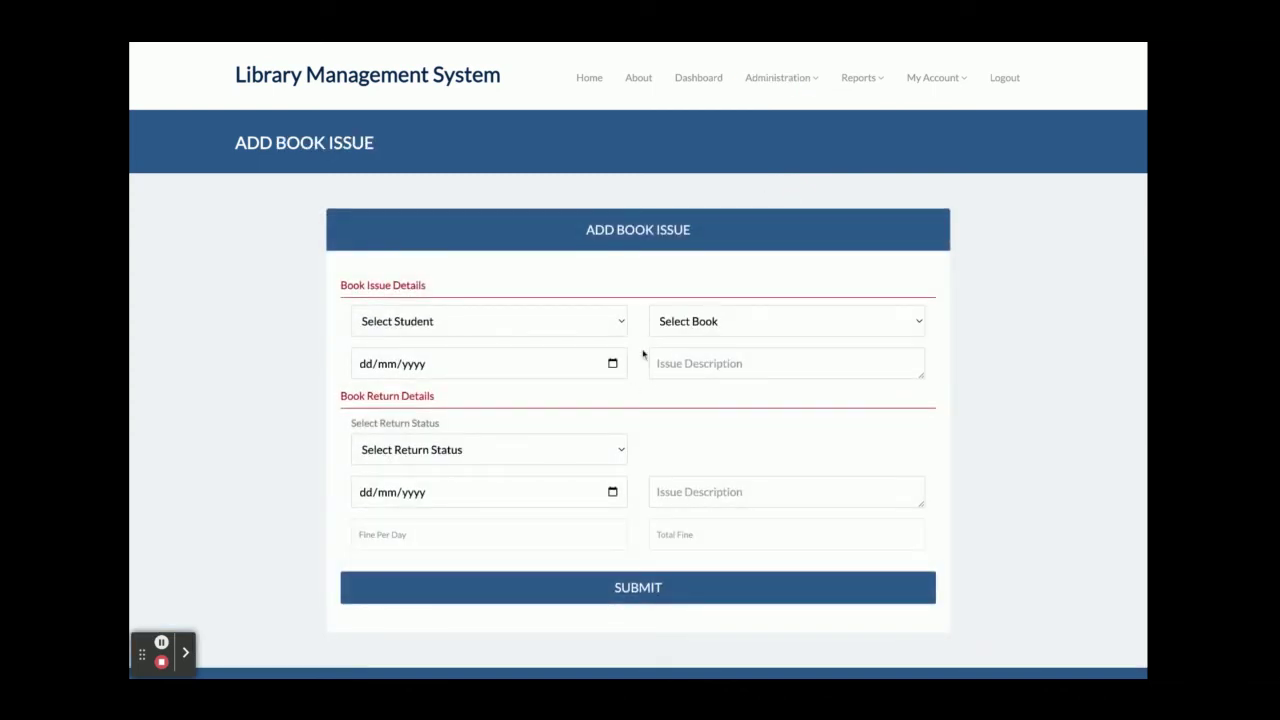
Look over the Add Language and Add Publication forms under Administration, ending on Add Users.
click(778, 77)
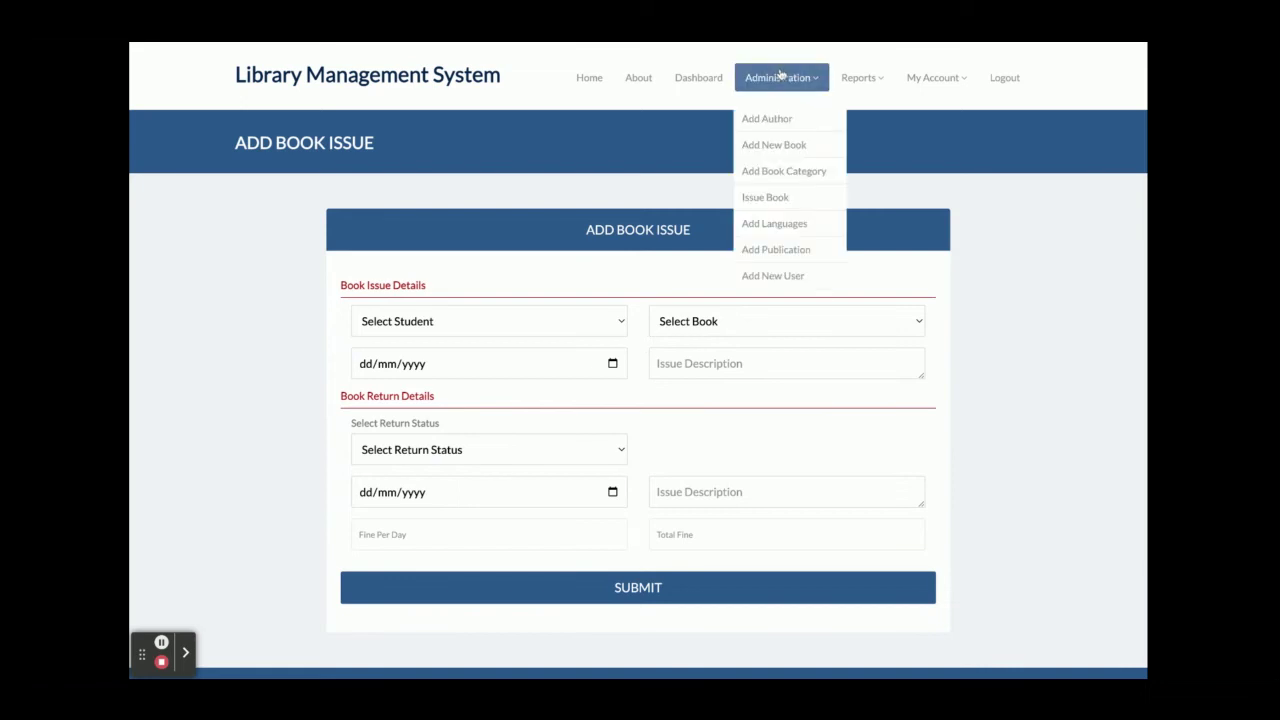
click(768, 226)
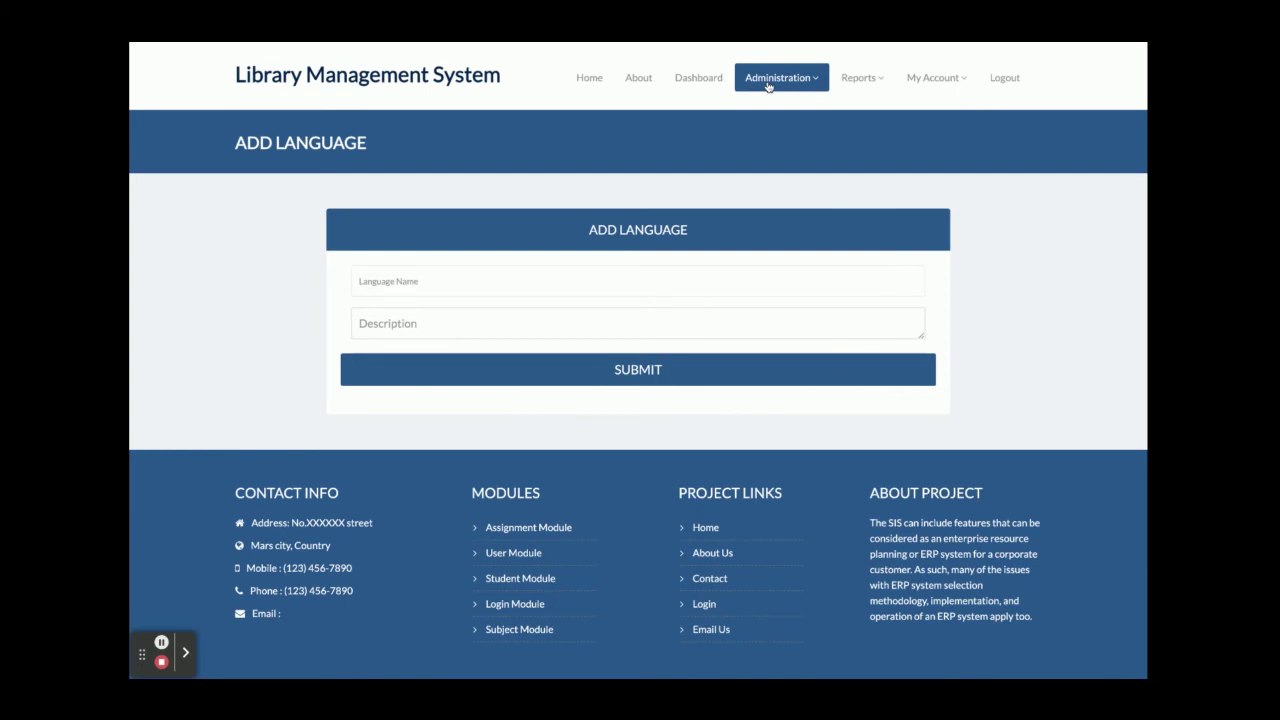
click(768, 86)
click(790, 252)
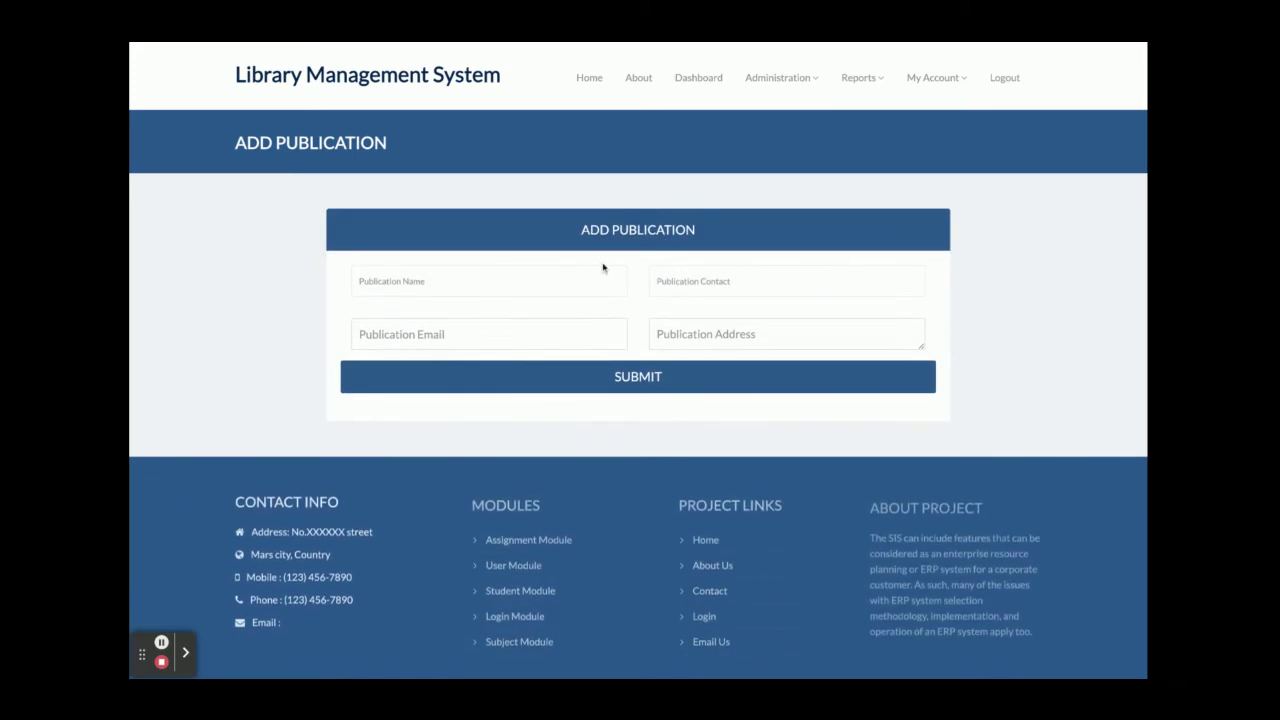
click(777, 80)
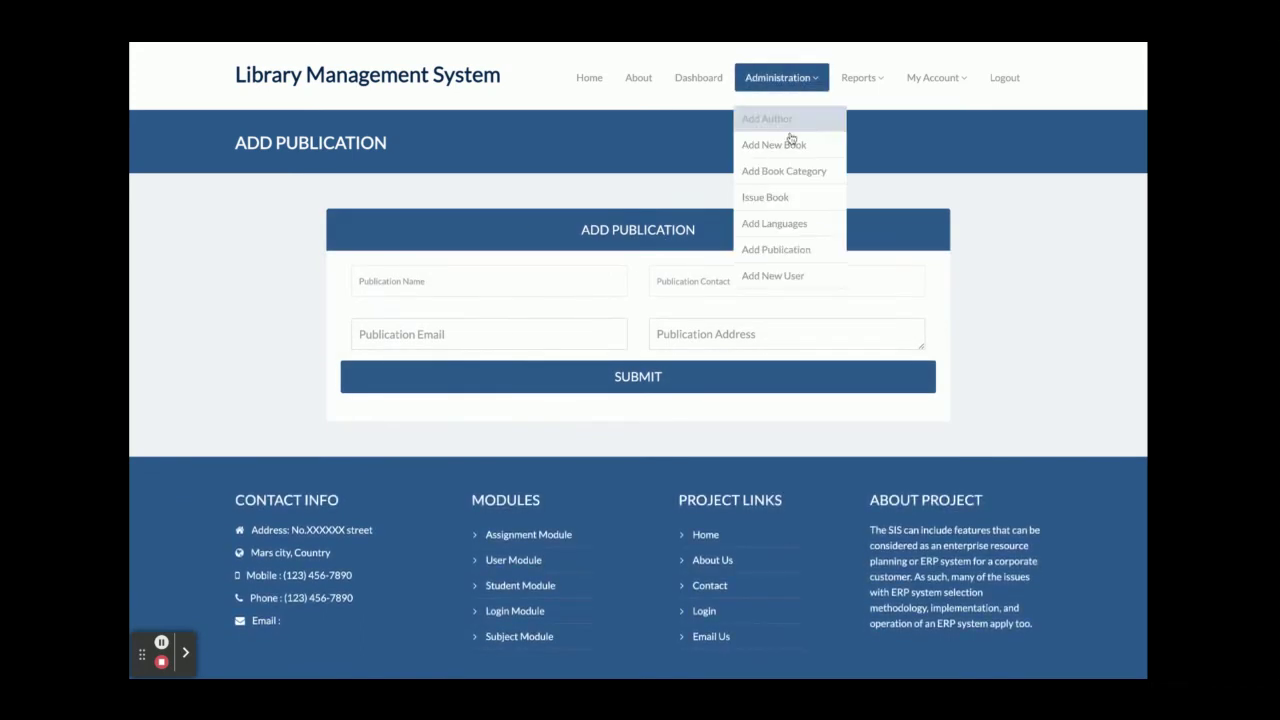
click(778, 280)
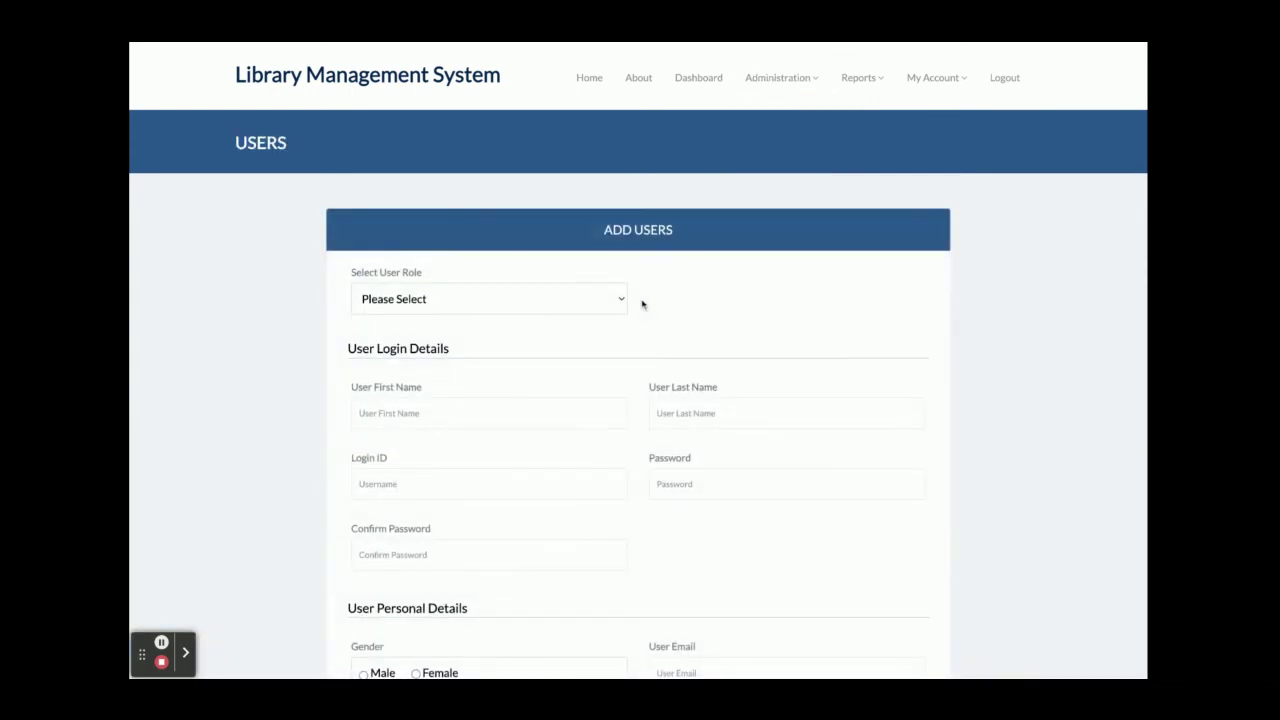
Set the Select User Role dropdown on the Add Users form to Admin.
triple_click(395, 278)
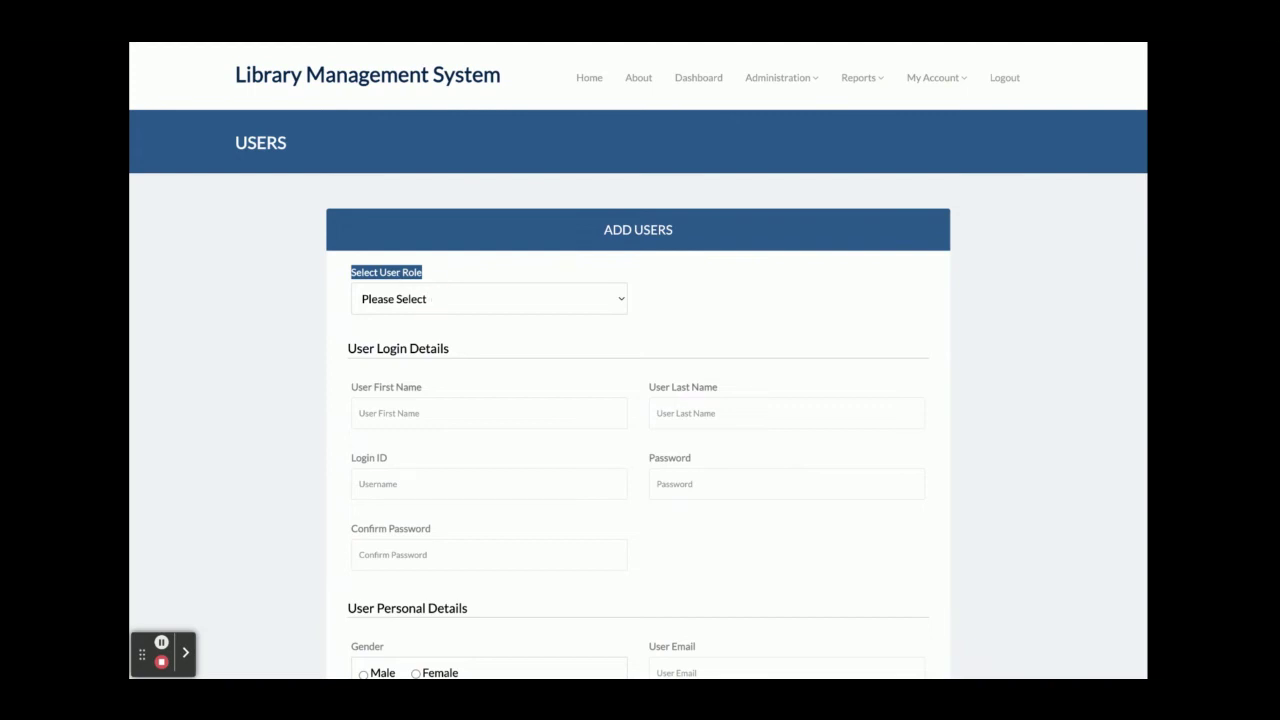
click(436, 320)
mouse_move(870, 107)
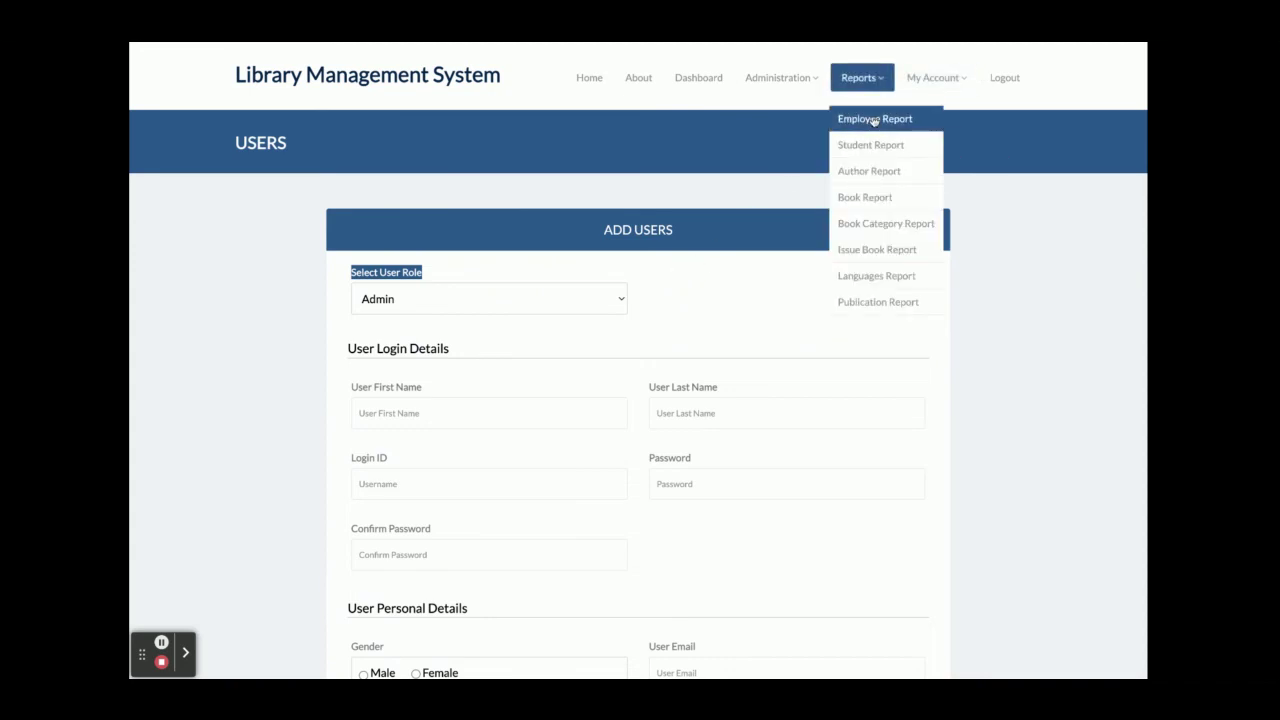
View the Employee, Student, Author and Book reports in turn.
click(872, 120)
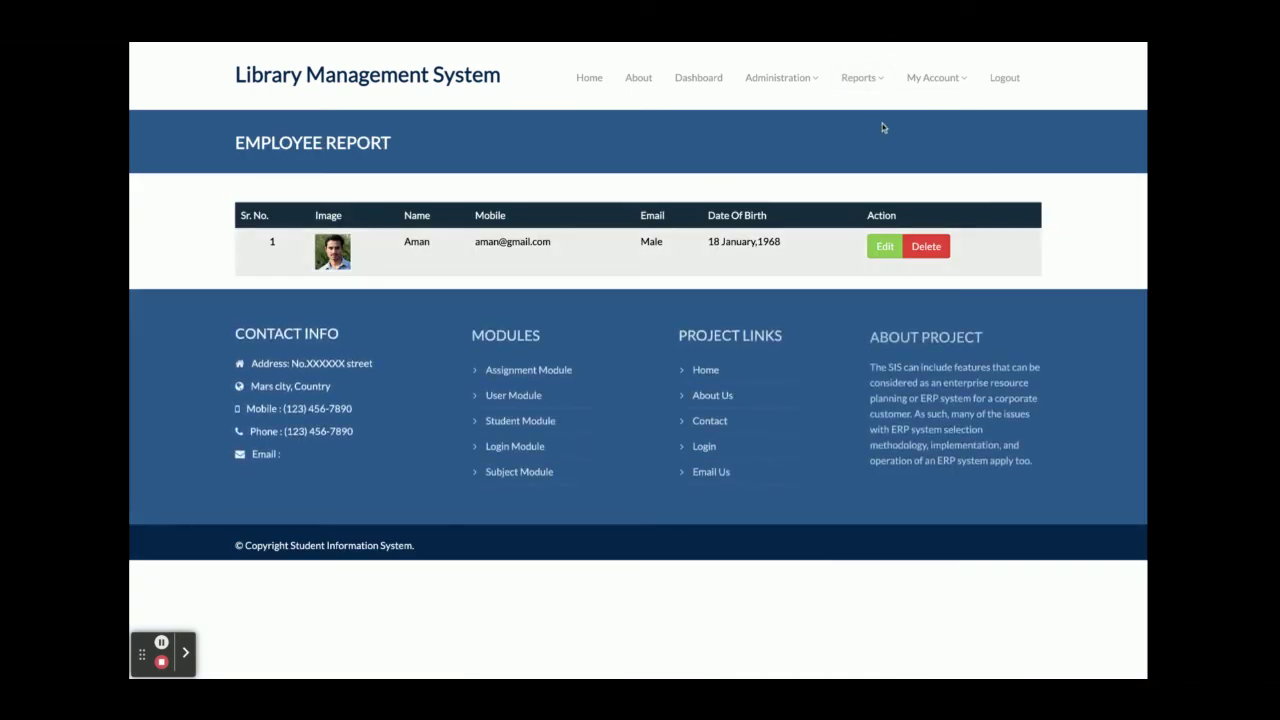
click(862, 77)
click(879, 146)
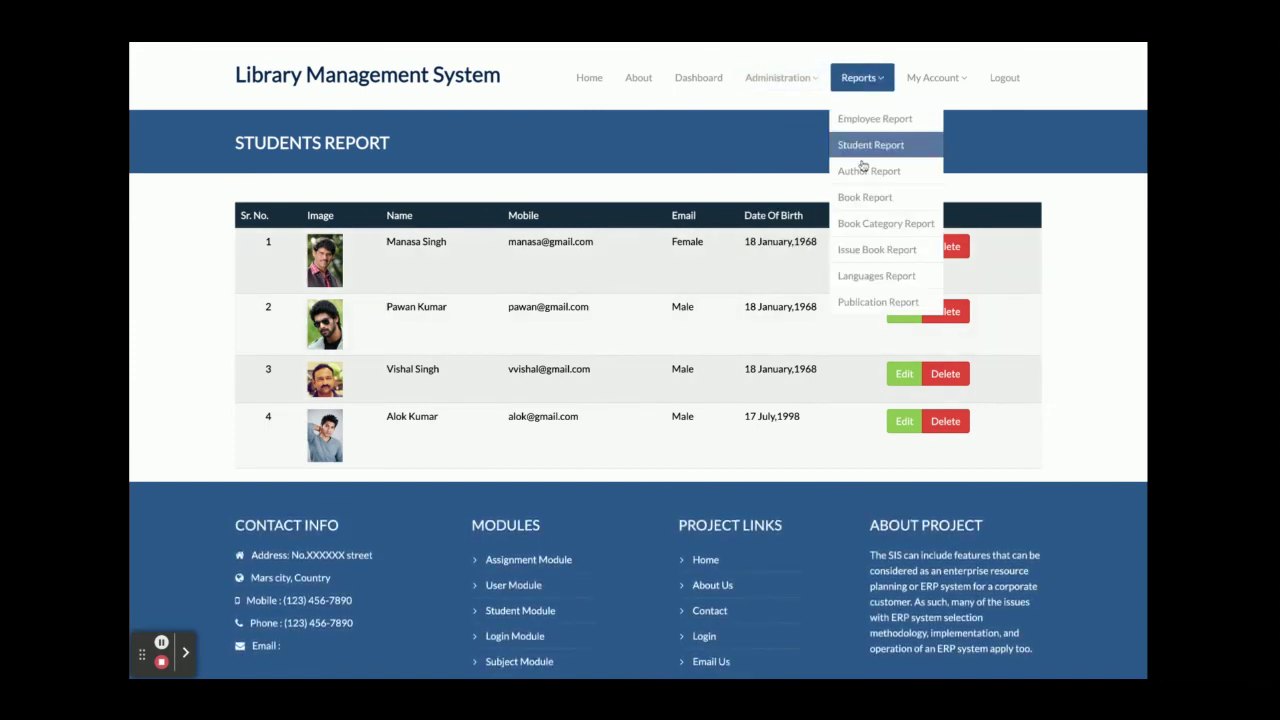
click(860, 170)
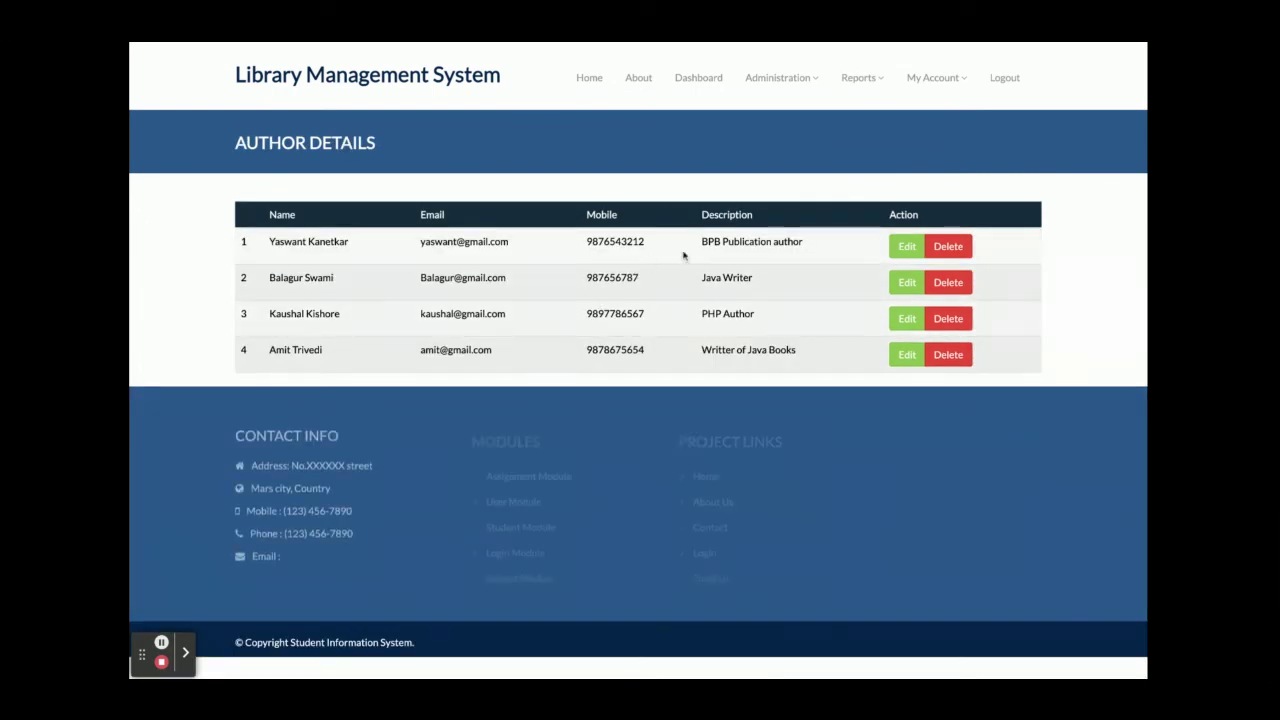
mouse_move(848, 82)
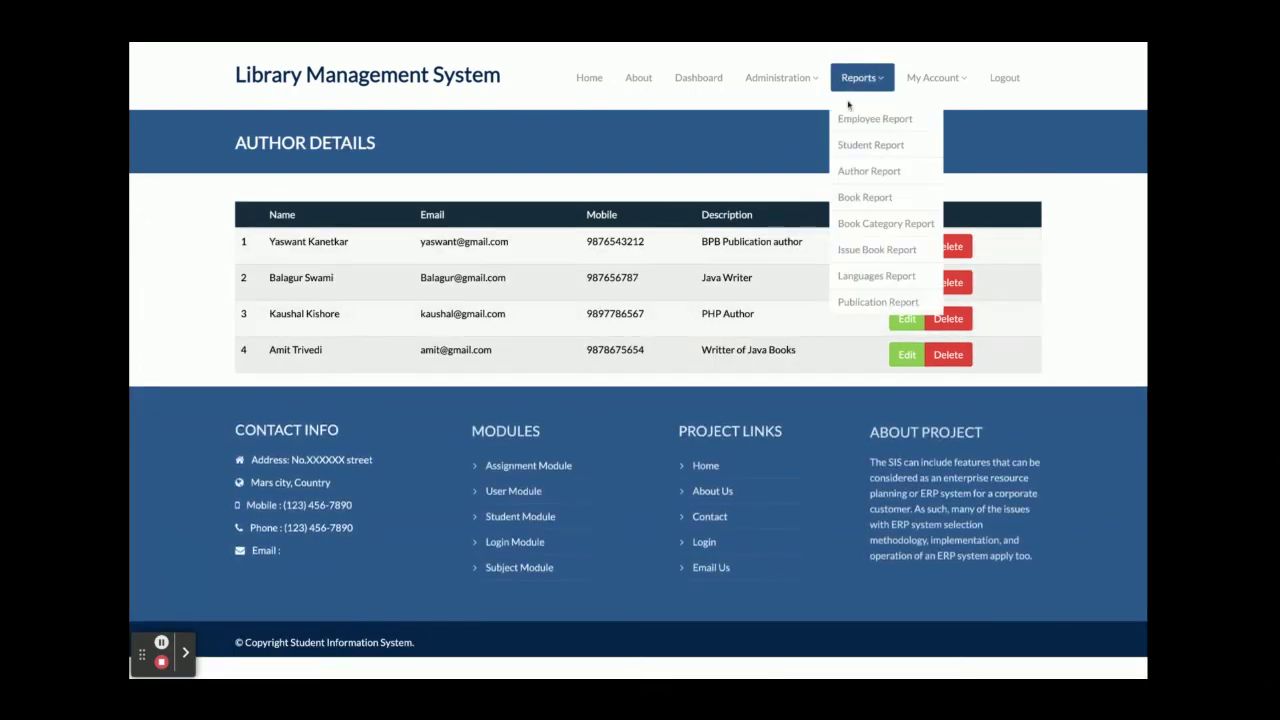
click(860, 194)
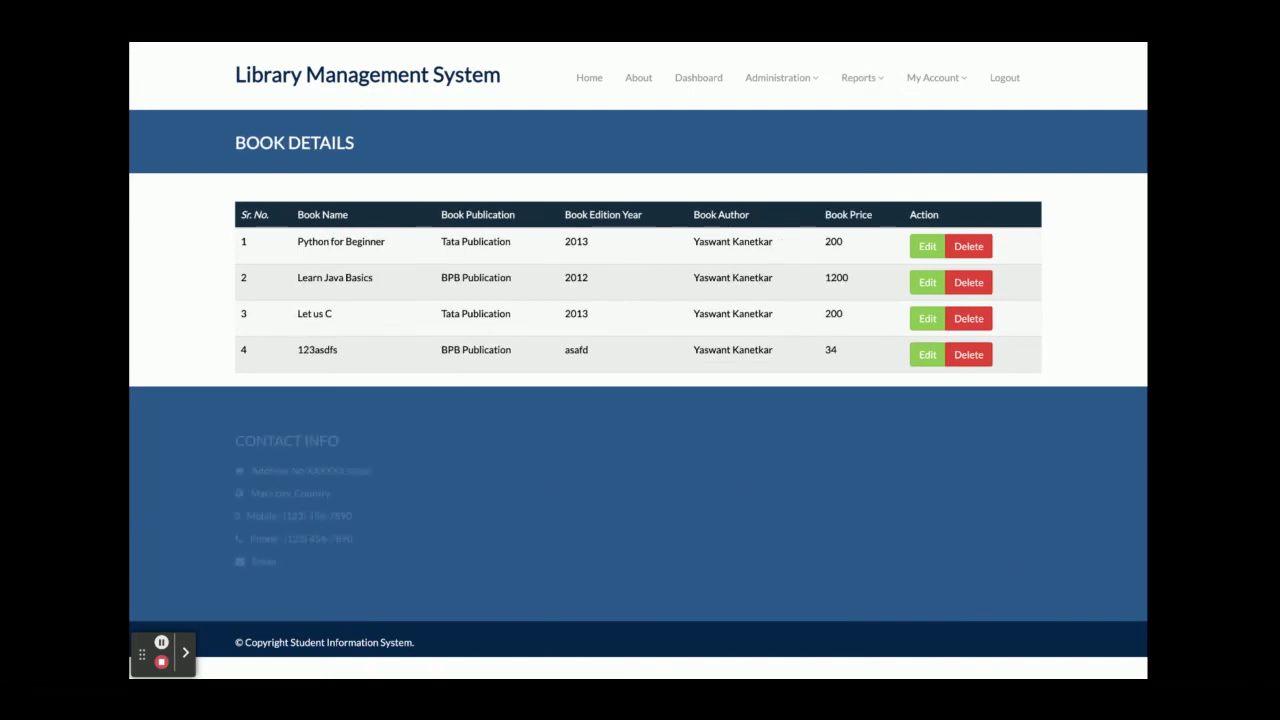
View the Book Category report, then the Publication report listing BPB, Tata and Sahani Publication.
mouse_move(871, 84)
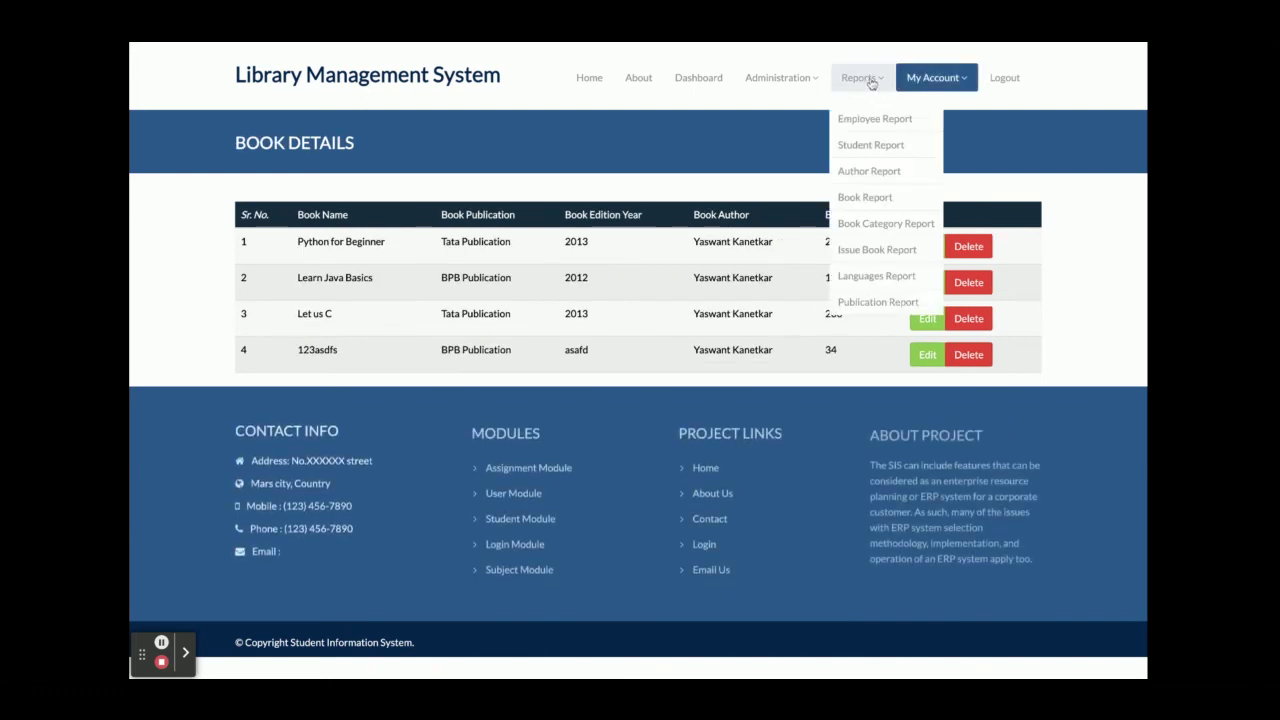
click(862, 222)
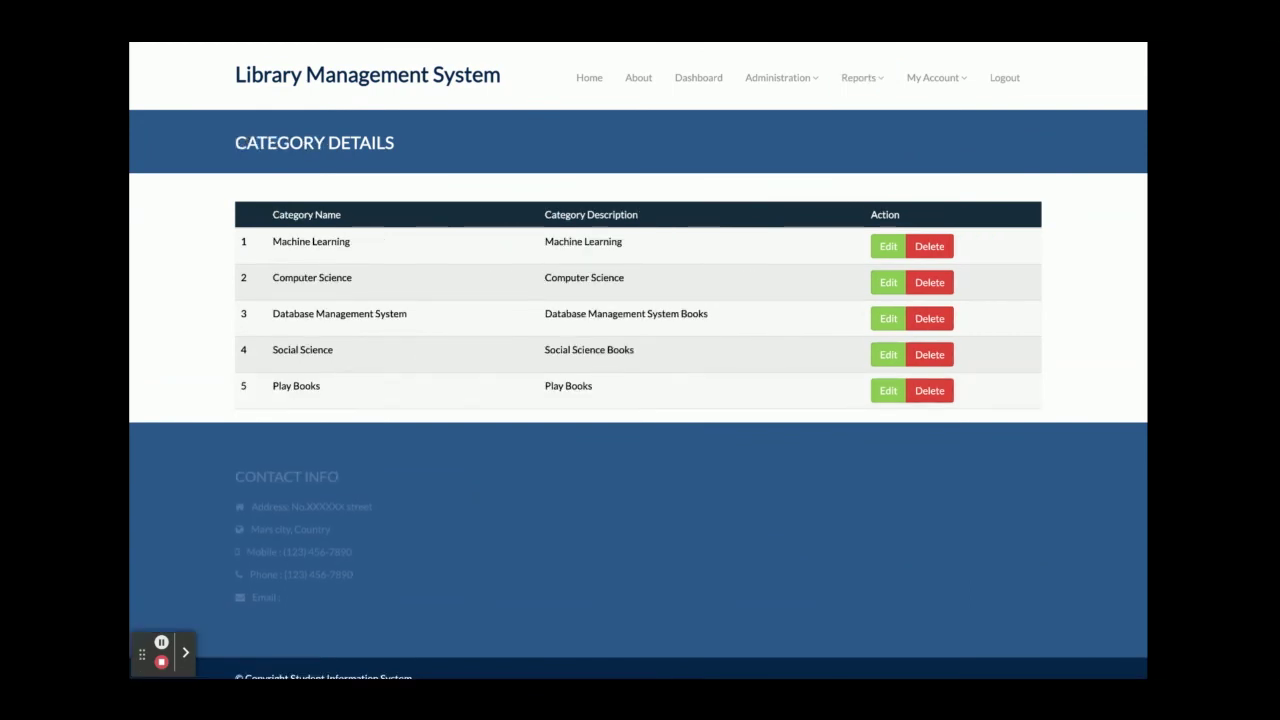
click(862, 79)
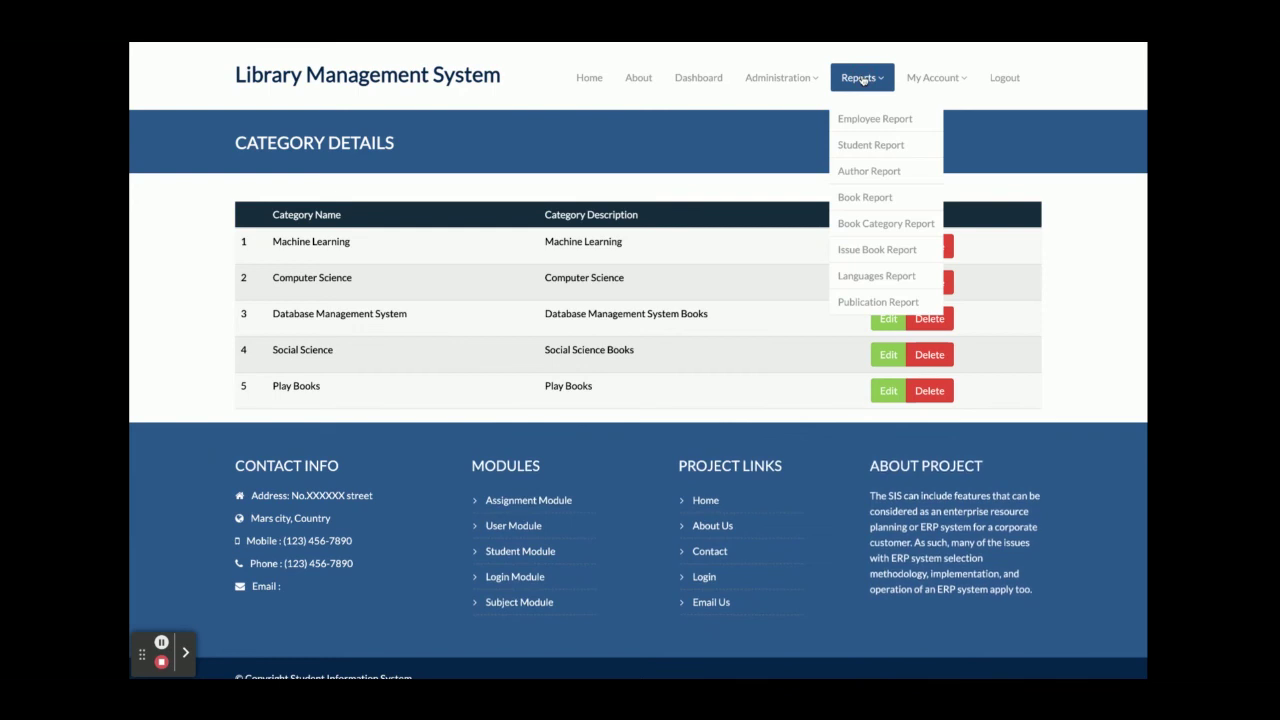
click(875, 300)
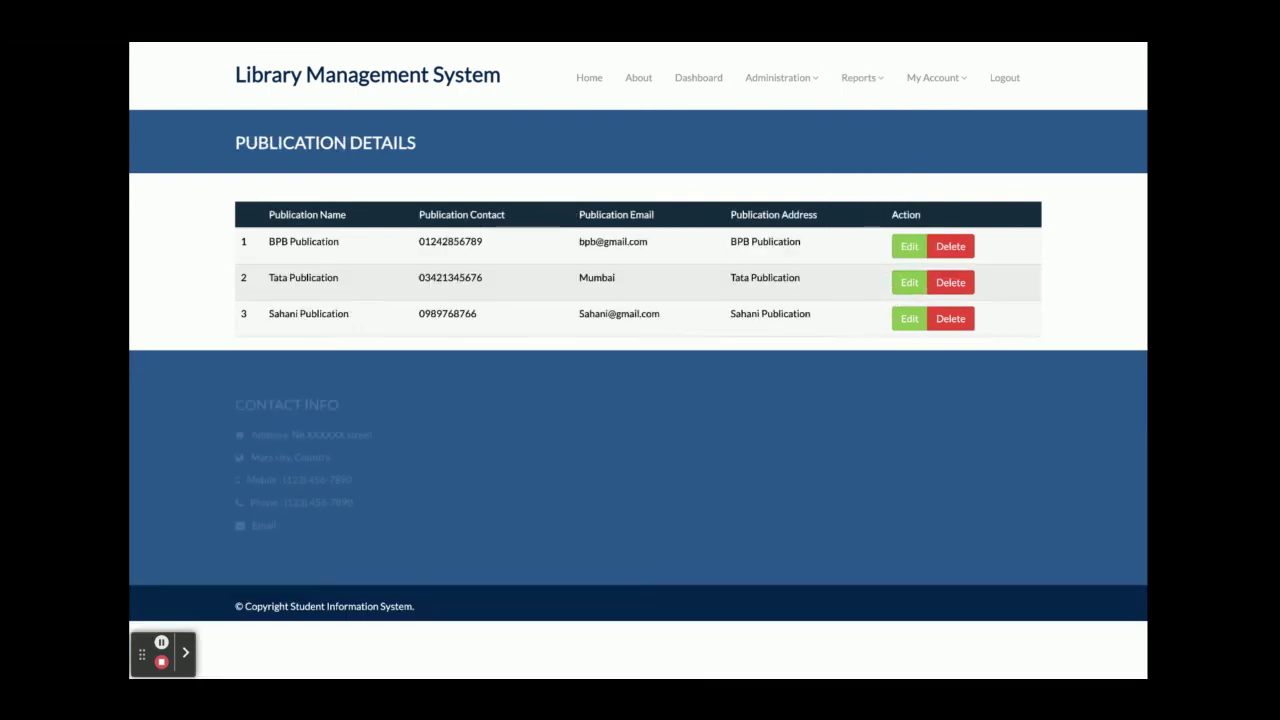
click(948, 79)
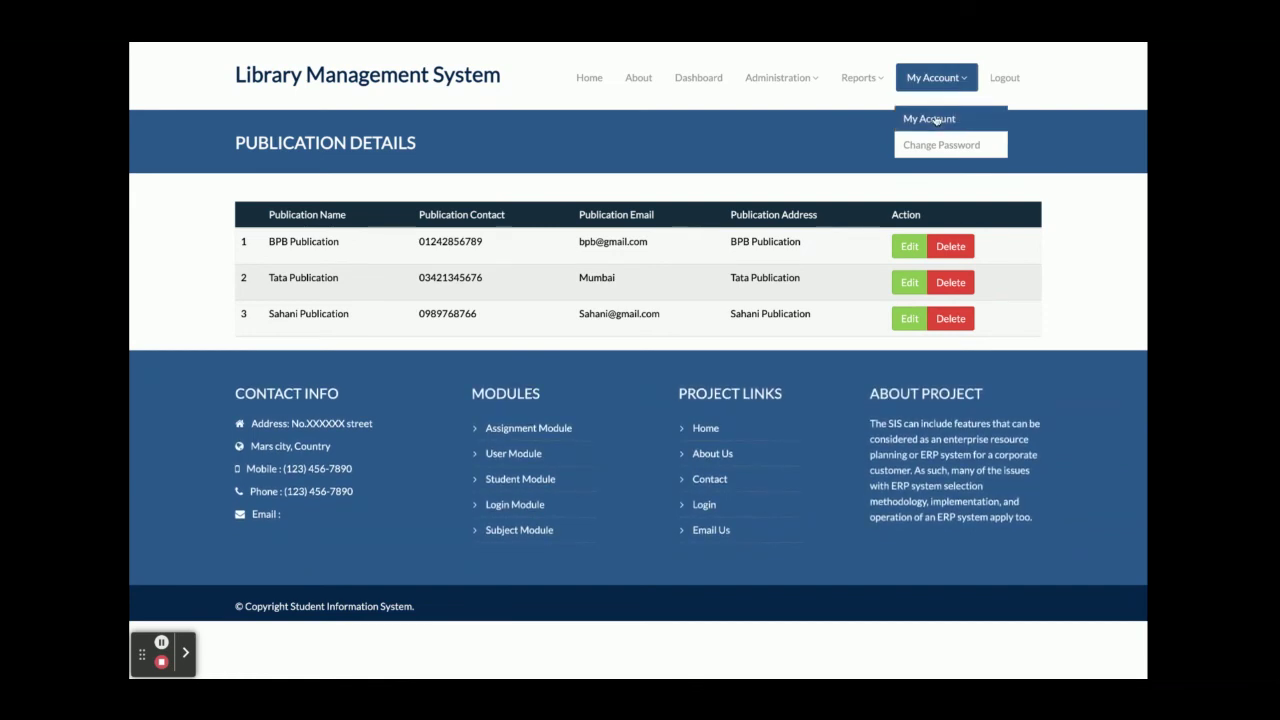
Review the admin's own account details, then bring up the empty Change Password form.
click(936, 120)
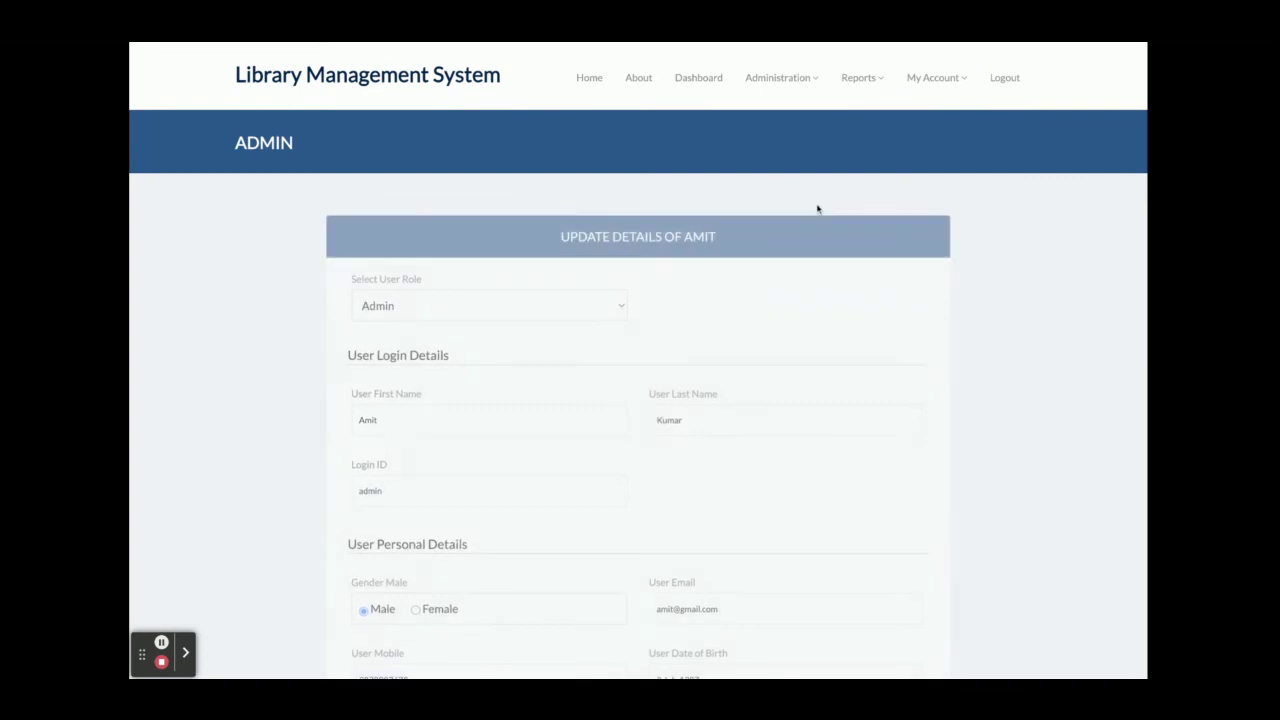
scroll(806, 327, down, 2)
scroll(806, 327, down, 5)
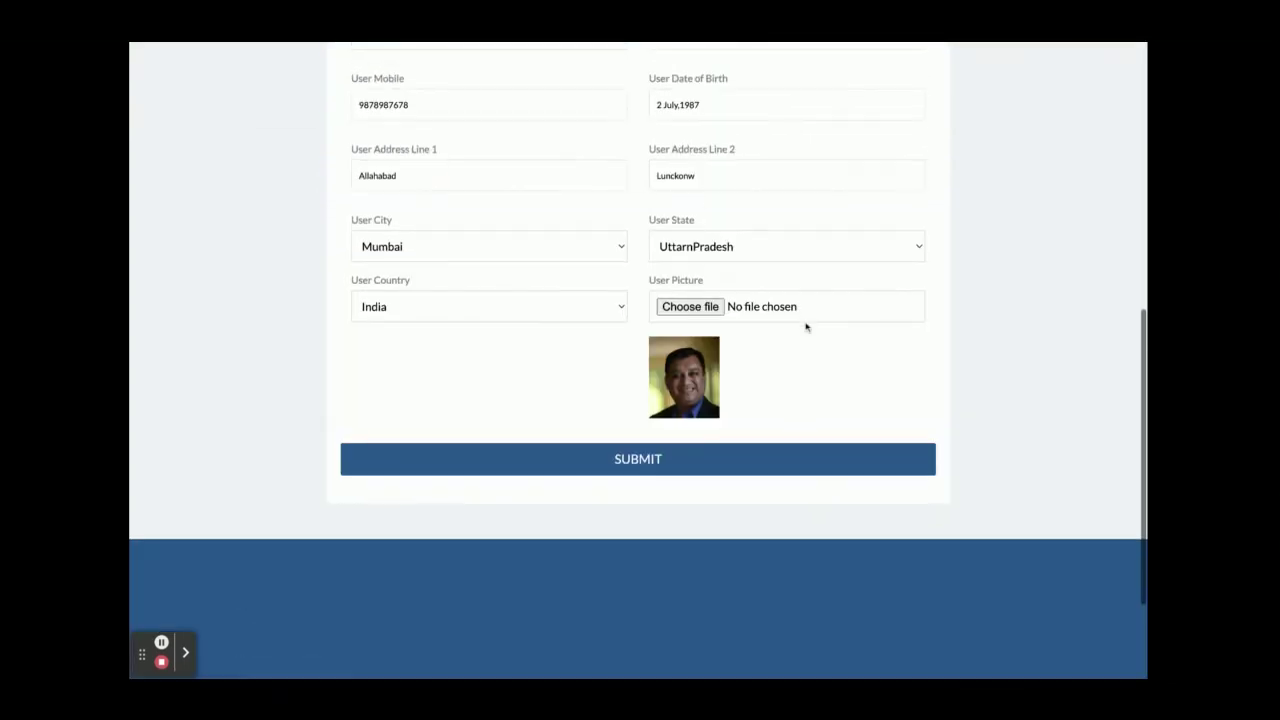
scroll(900, 110, up, 8)
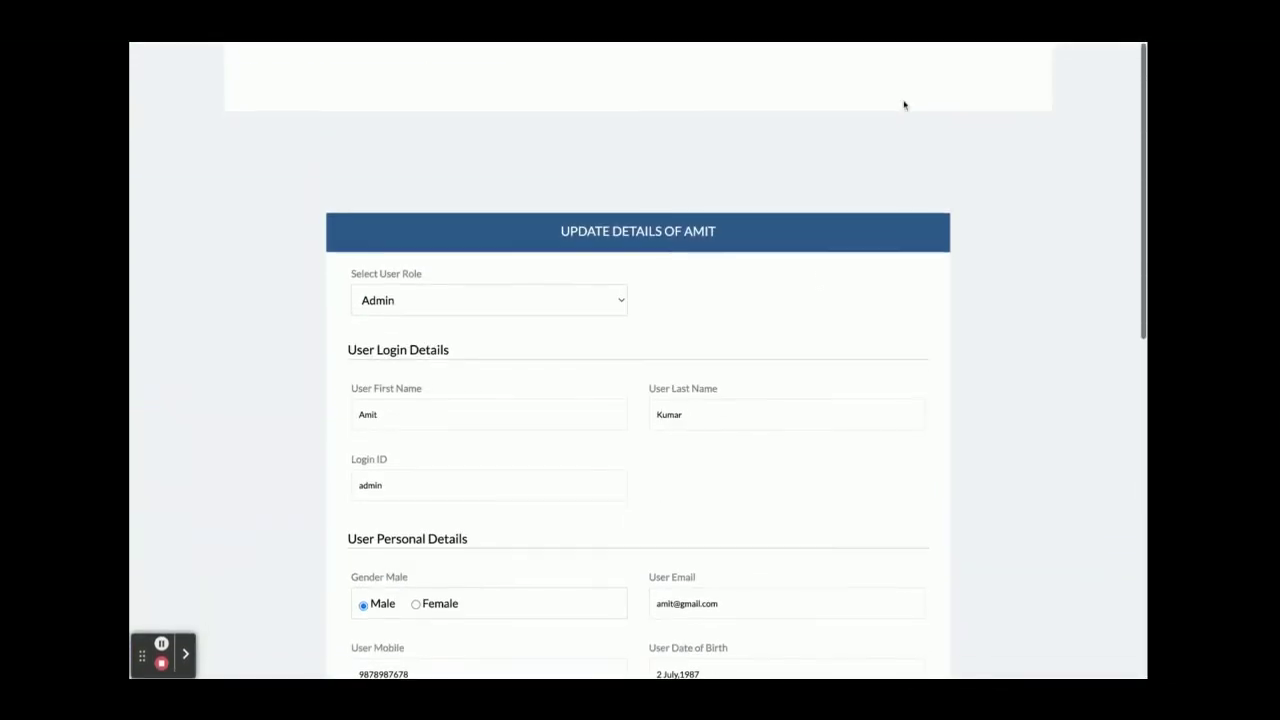
mouse_move(933, 83)
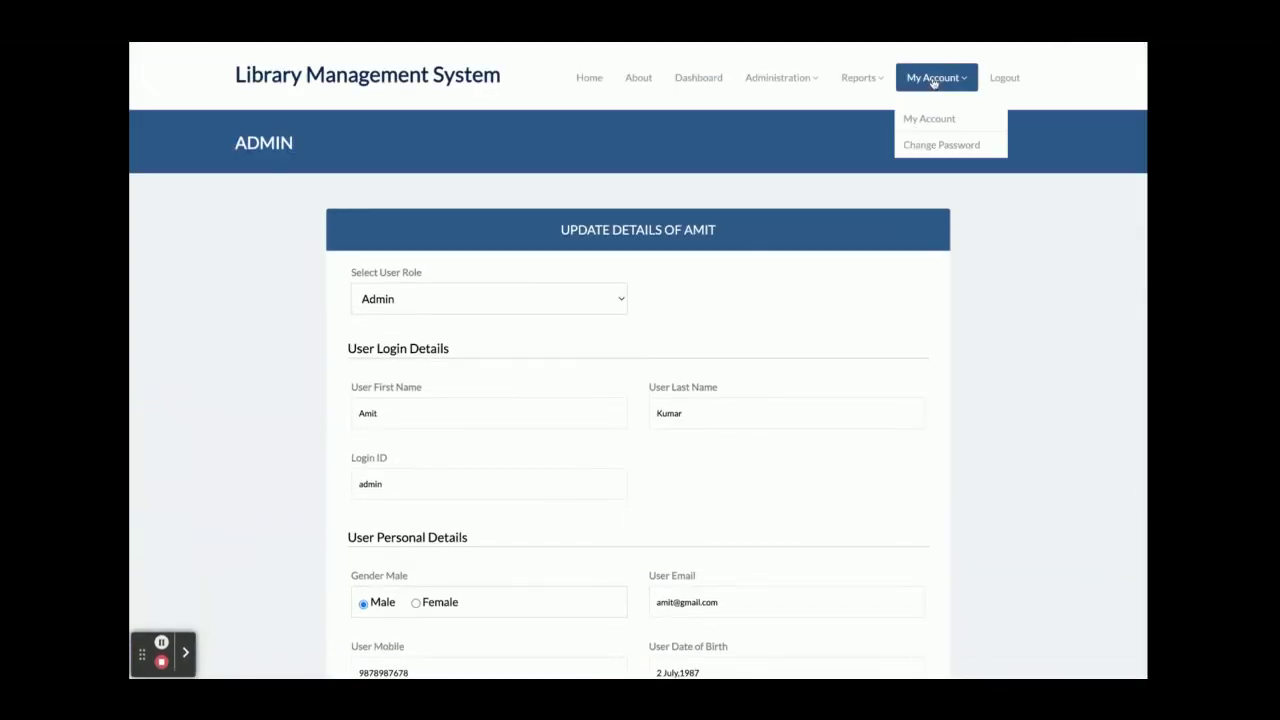
click(940, 145)
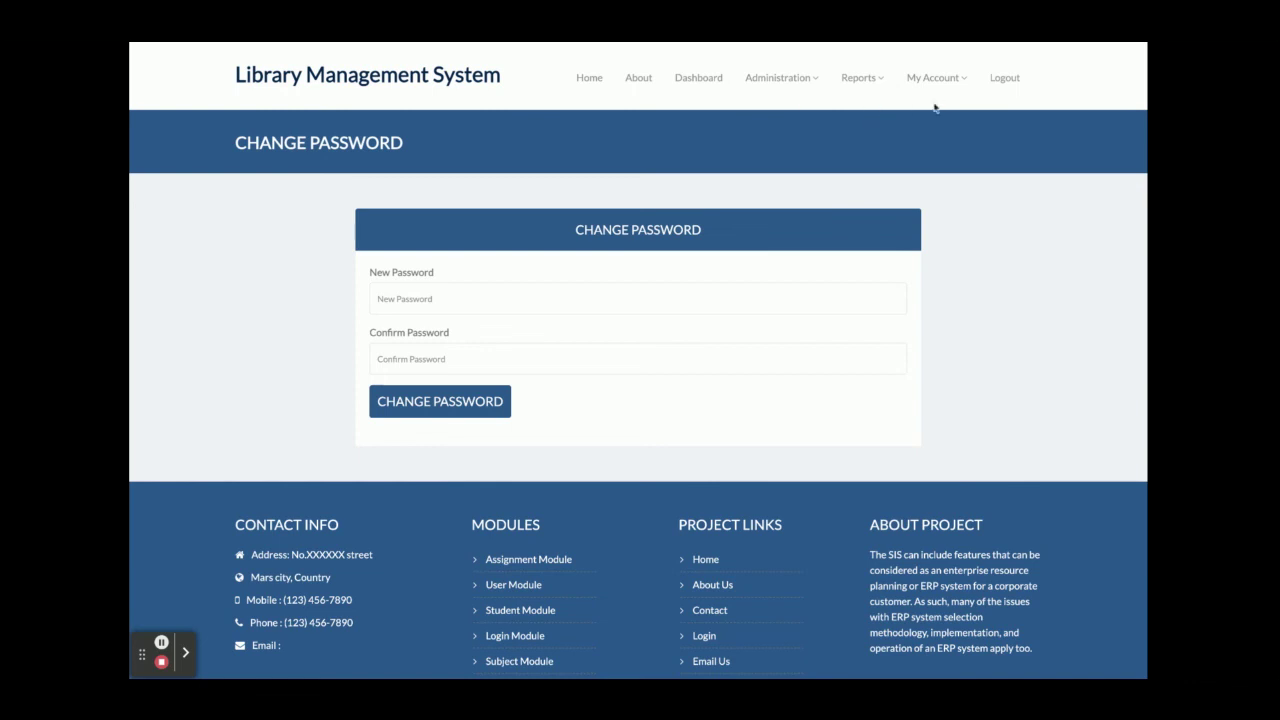
Log out of the admin account, returning to the public home page with three login options.
click(1003, 79)
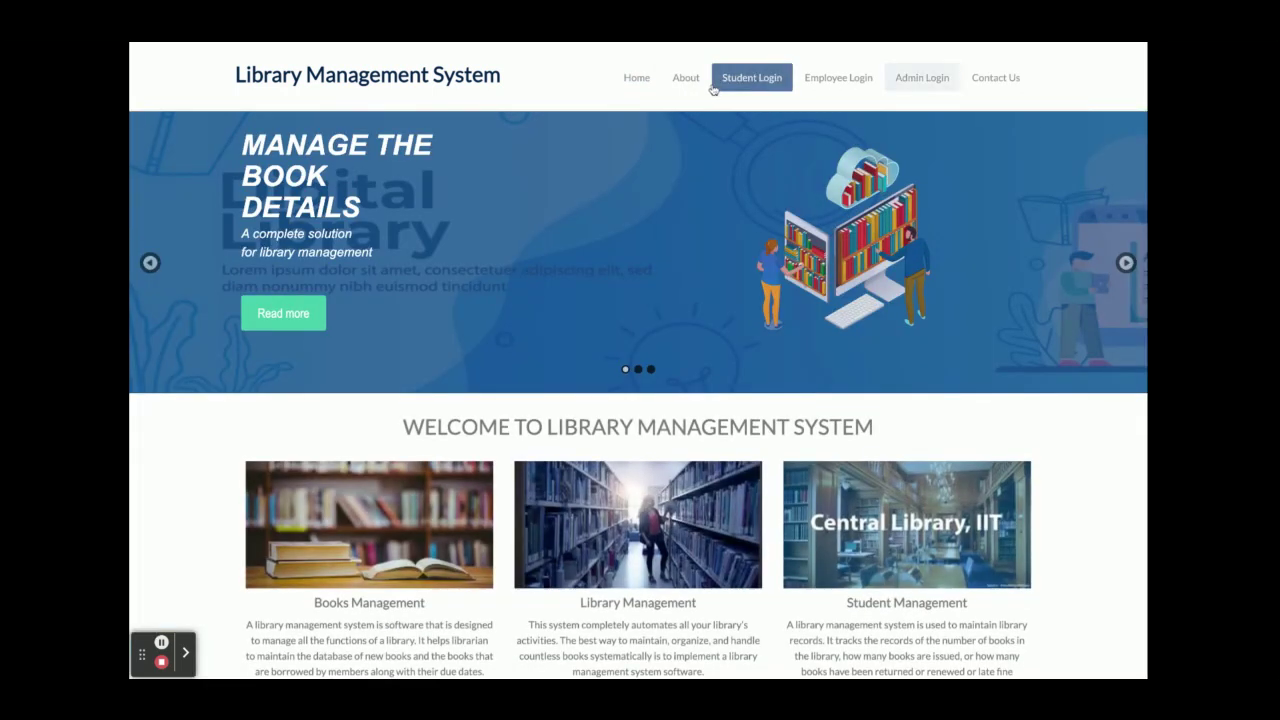